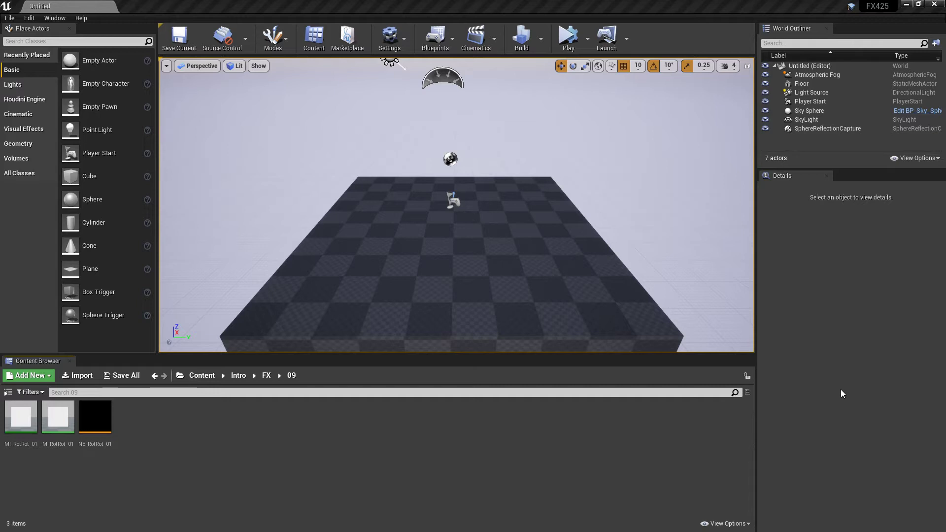
Step: Open the M_RotRot_01 material to review its node graph, and close it
{"action": "double_click", "coordinate": [58, 418]}
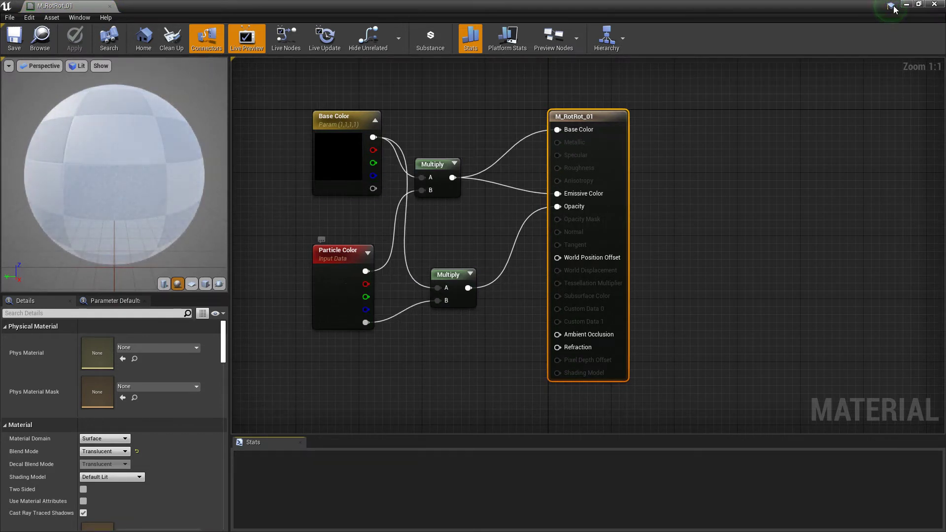
{"action": "left_click", "coordinate": [934, 3]}
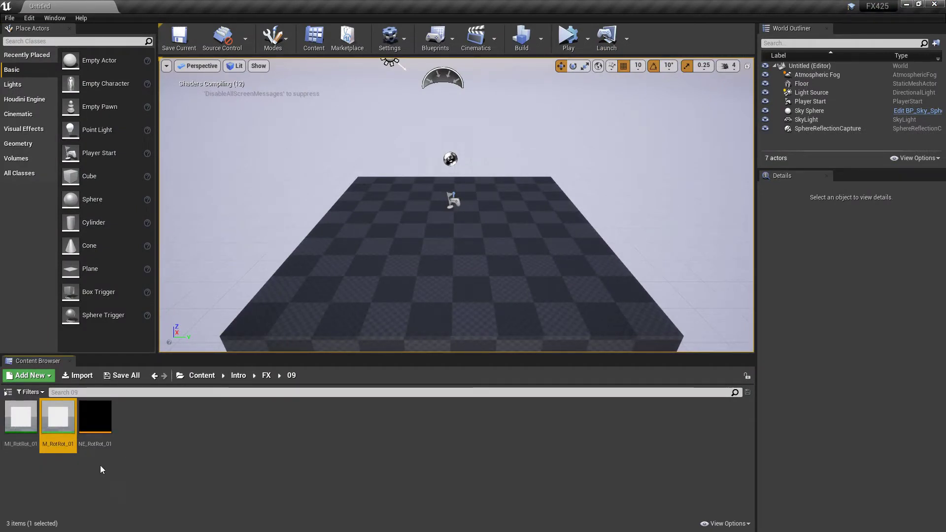
Step: Open the NE_RotRot_01 emitter, show its Sprite Renderer settings and stop the preview playback on the timeline
{"action": "left_click", "coordinate": [101, 433]}
{"action": "double_click", "coordinate": [115, 444]}
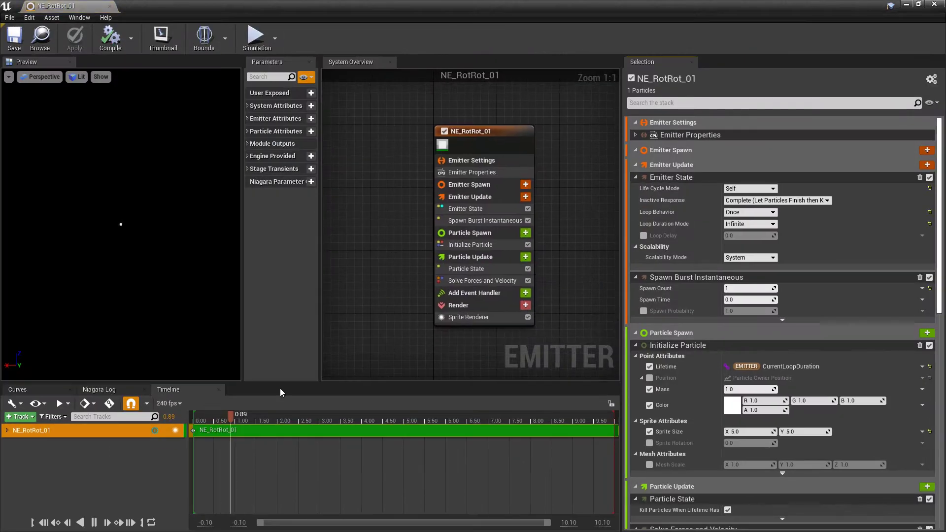
{"action": "left_click", "coordinate": [478, 317]}
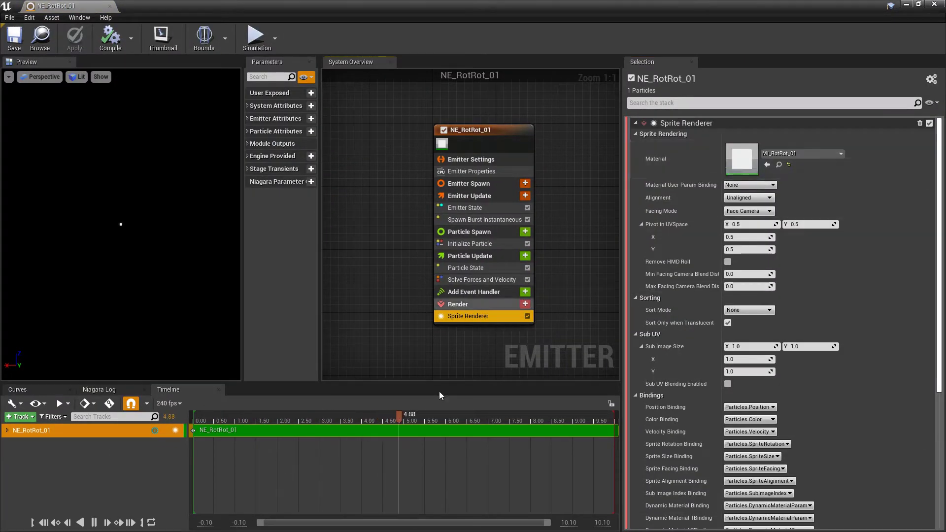
{"action": "left_click", "coordinate": [376, 418]}
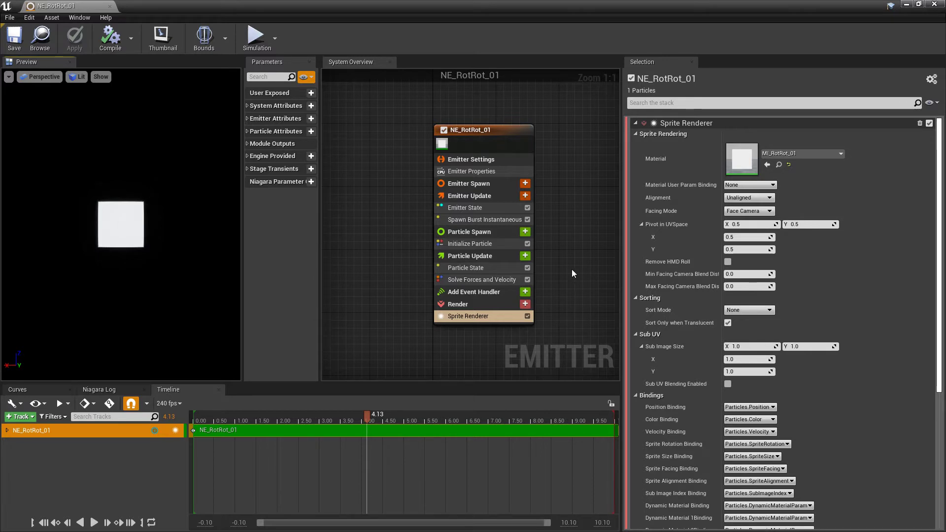
Step: Add a Sprite Rotation Rate module to Particle Update and play the preview from about 1.5 seconds
{"action": "left_click", "coordinate": [525, 257]}
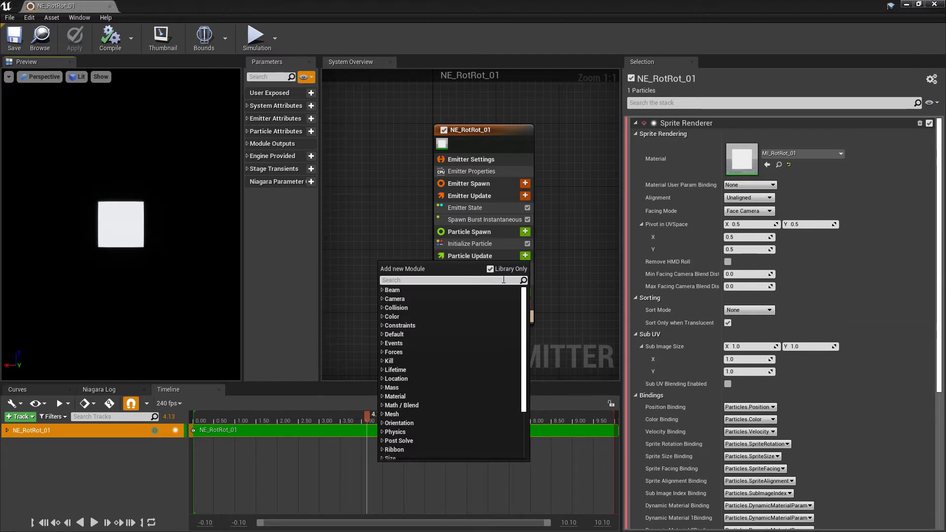
{"action": "type", "text": "rotat"}
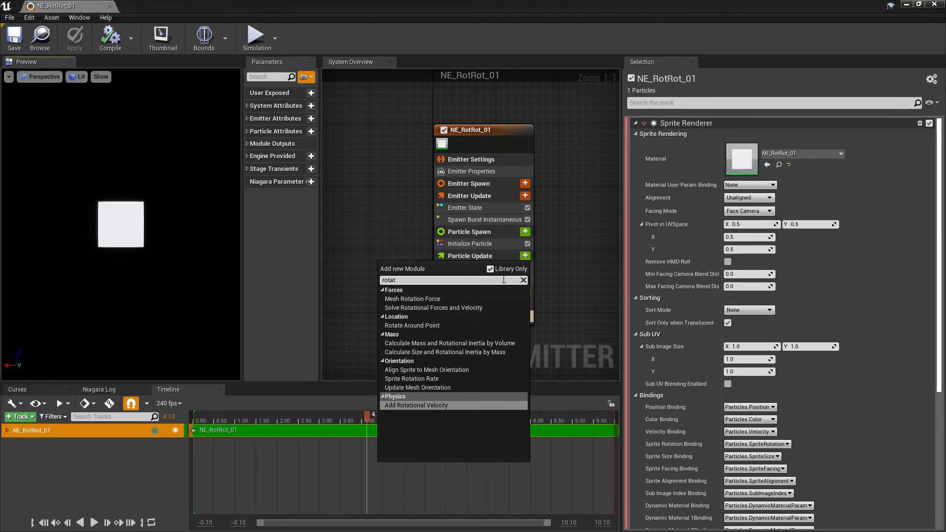
{"action": "left_click", "coordinate": [428, 380]}
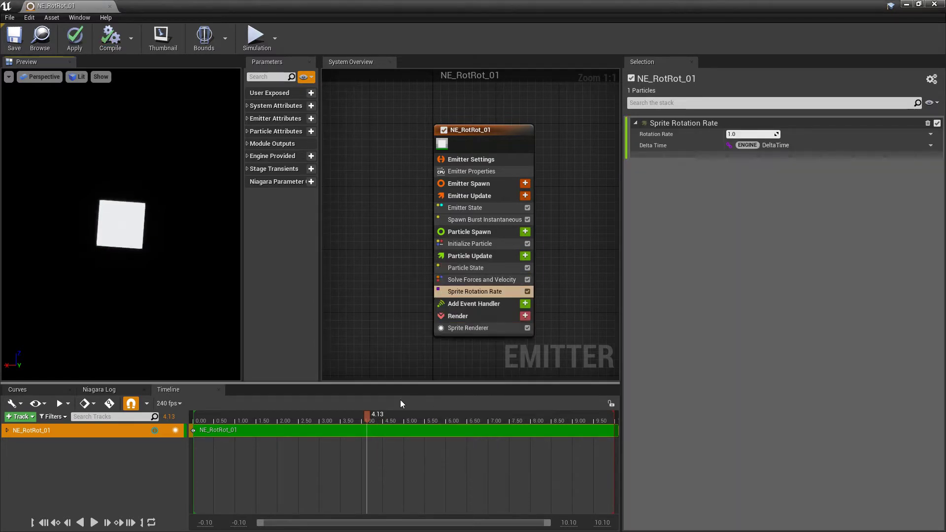
{"action": "left_click_drag", "start_coordinate": [363, 415], "coordinate": [256, 422]}
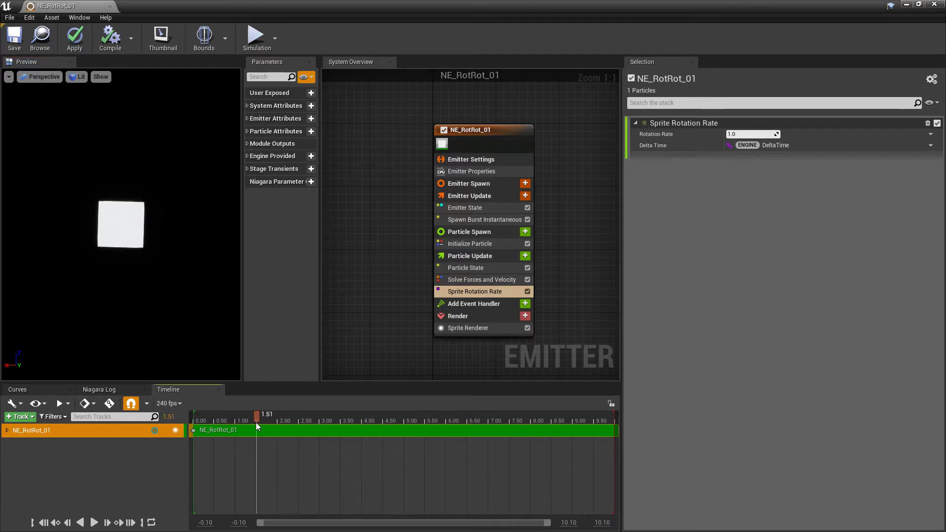
{"action": "key", "text": "space"}
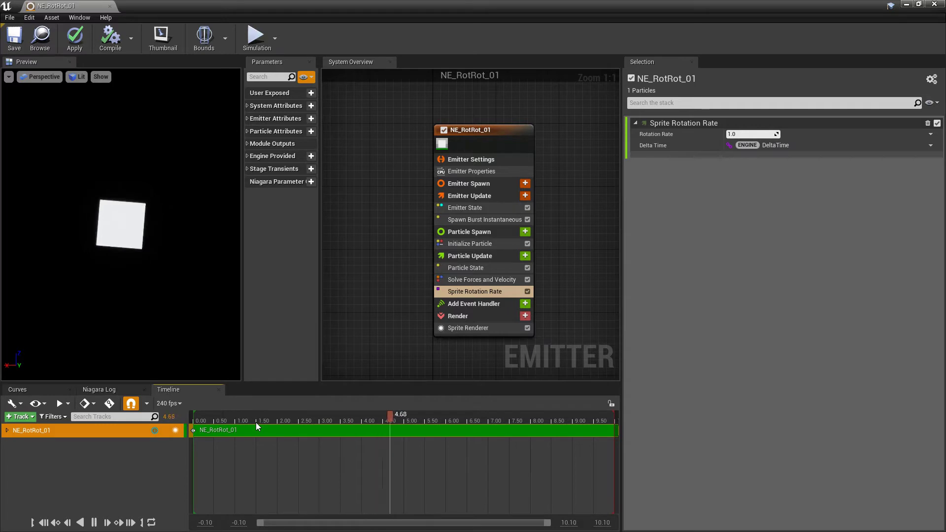
{"action": "key", "text": "space"}
Step: Set the sprite's Rotation Rate to 15 and replay the preview to check the spin
{"action": "left_click", "coordinate": [748, 133]}
{"action": "type", "text": "15"}
{"action": "key", "text": "Return"}
{"action": "left_click_drag", "start_coordinate": [356, 418], "coordinate": [277, 422]}
{"action": "key", "text": "space"}
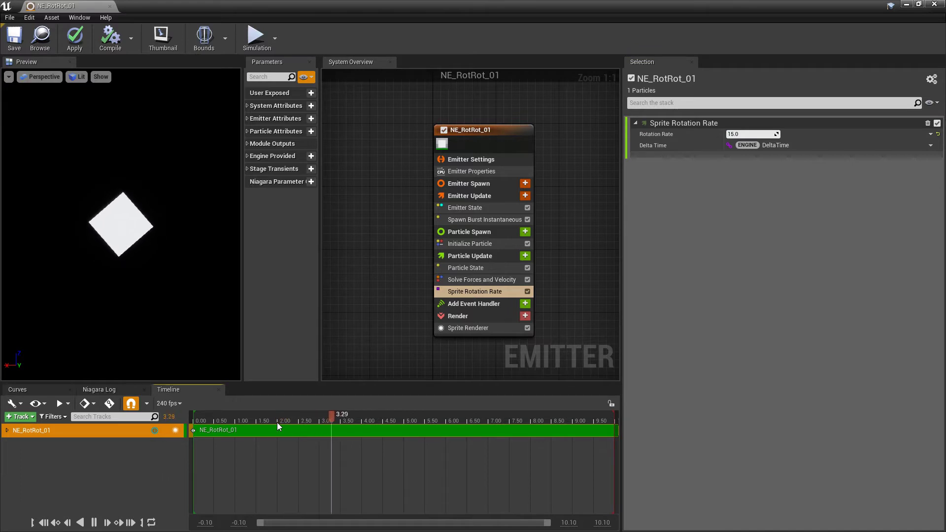
{"action": "key", "text": "space"}
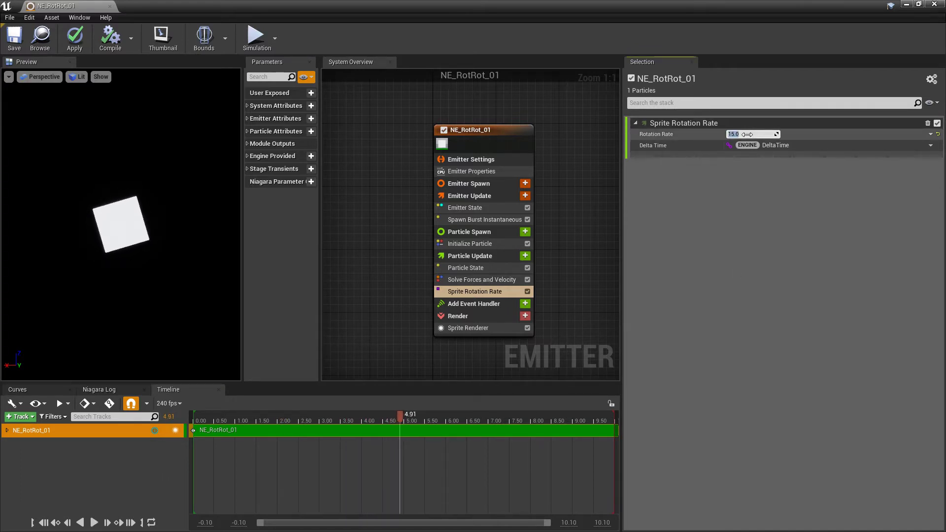
Step: Set the sprite's Rotation Rate to -15 and replay the preview to check the spin direction
{"action": "key", "text": "Return"}
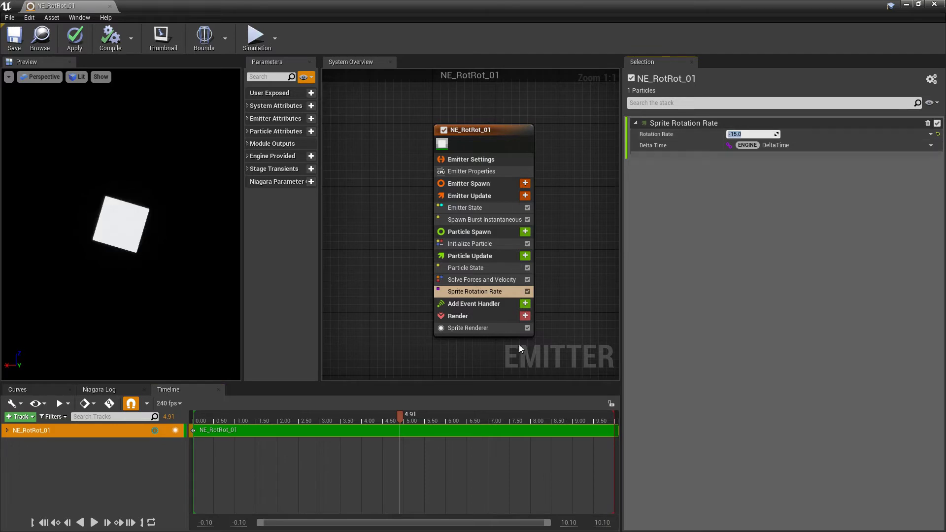
{"action": "left_click_drag", "start_coordinate": [395, 416], "coordinate": [339, 430]}
{"action": "key", "text": "space"}
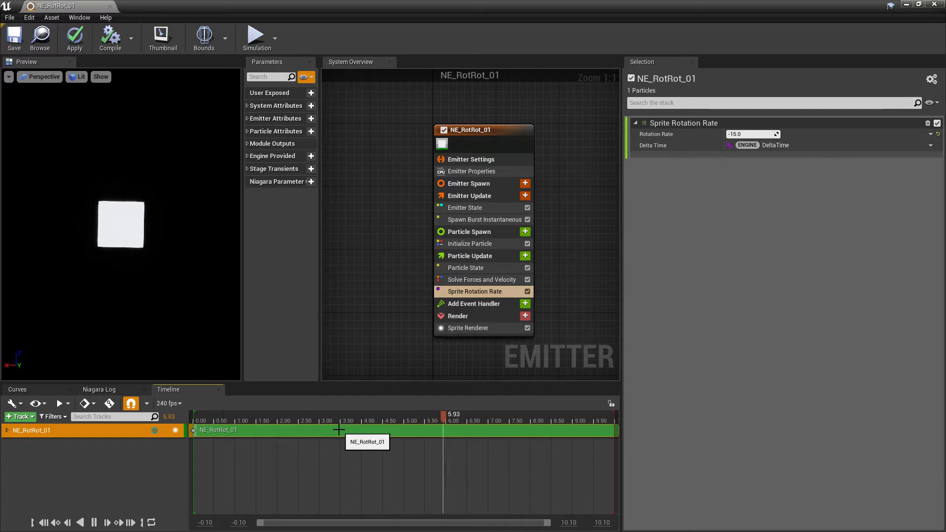
{"action": "key", "text": "space"}
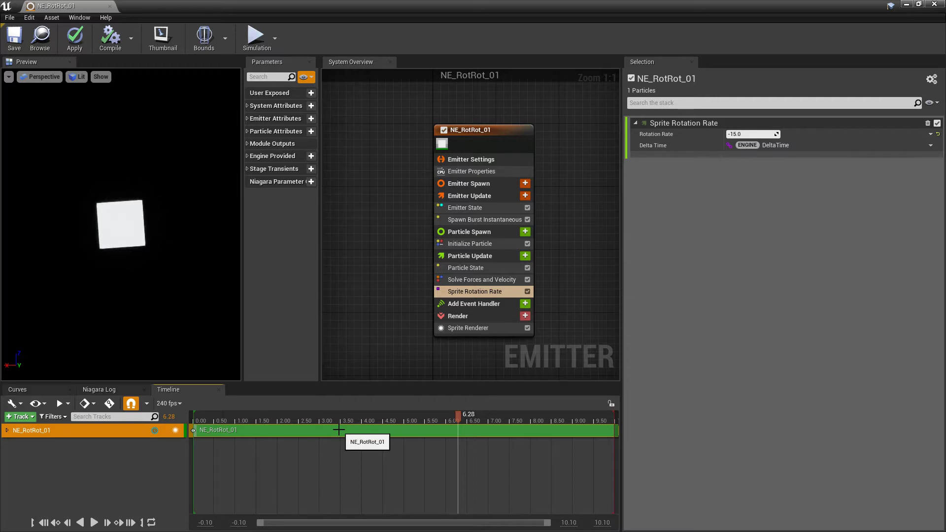
Step: Set the Spawn Burst Instantaneous count to 2 and add an Add Velocity module to Particle Spawn
{"action": "left_click", "coordinate": [484, 221]}
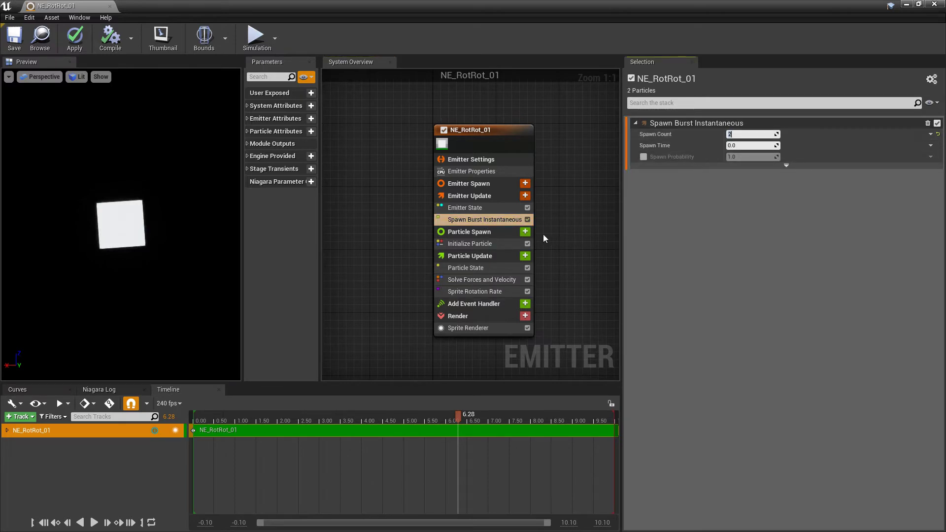
{"action": "left_click", "coordinate": [525, 232]}
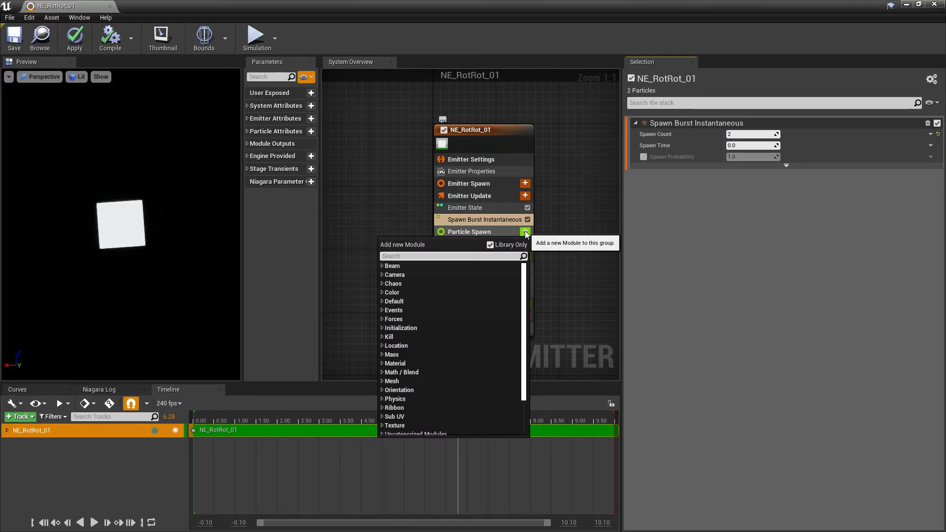
{"action": "type", "text": "add"}
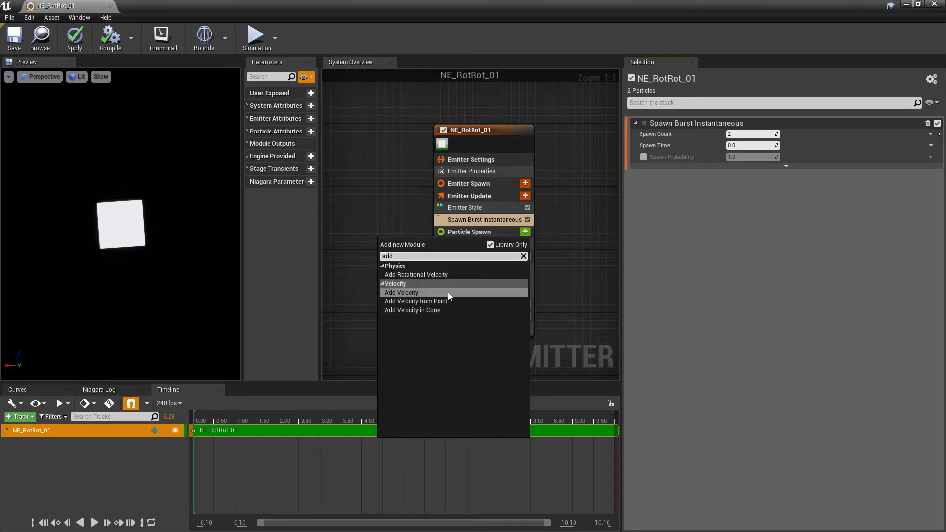
{"action": "left_click", "coordinate": [447, 291]}
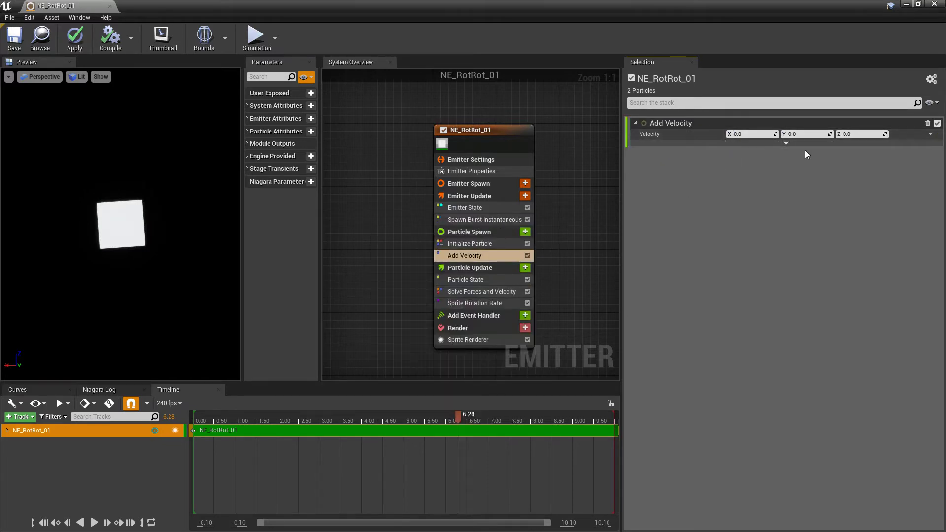
Step: Make the added velocity a Uniform Ranged Vector with a maximum of 3 on X, Y and Z, and play the preview
{"action": "left_click", "coordinate": [929, 134]}
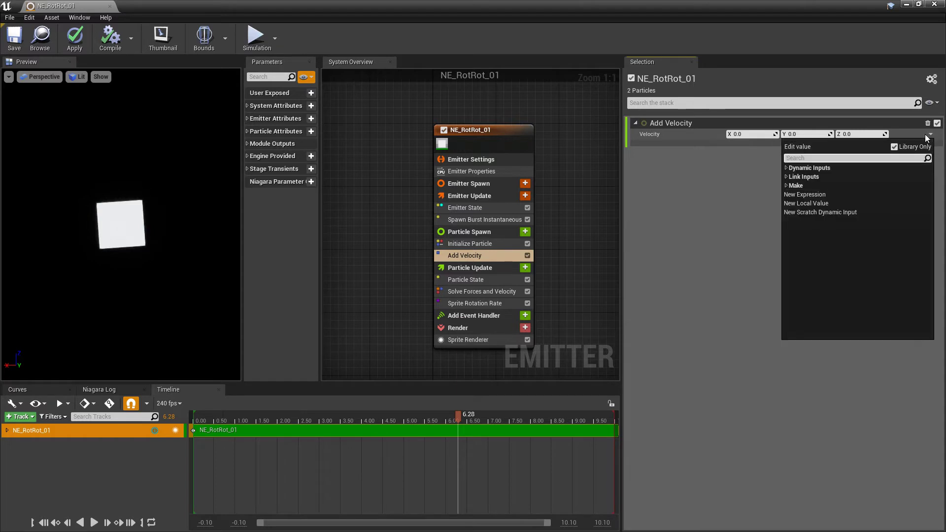
{"action": "type", "text": "uniform"}
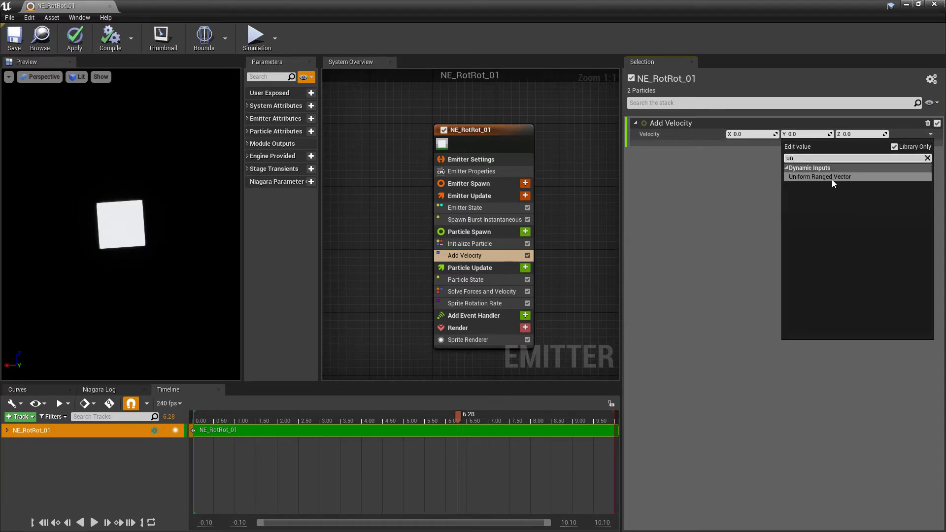
{"action": "left_click", "coordinate": [834, 178]}
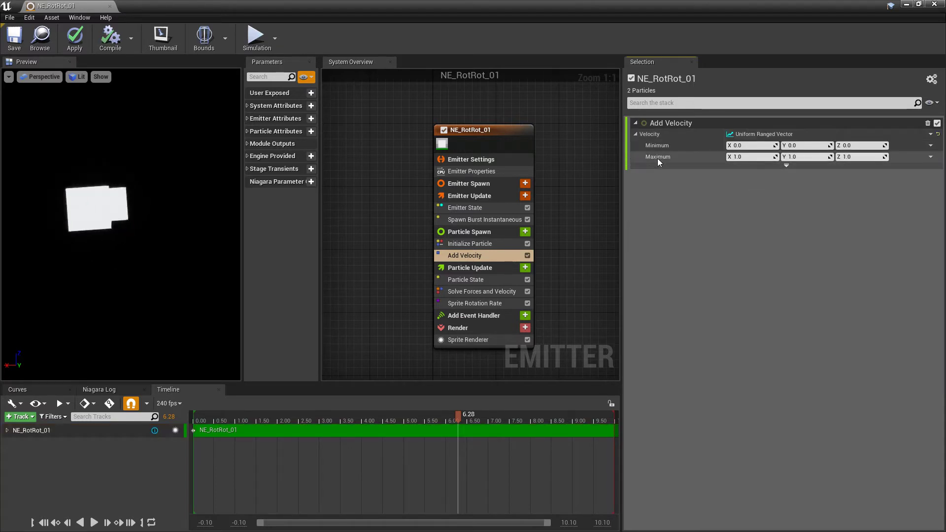
{"action": "left_click", "coordinate": [748, 156]}
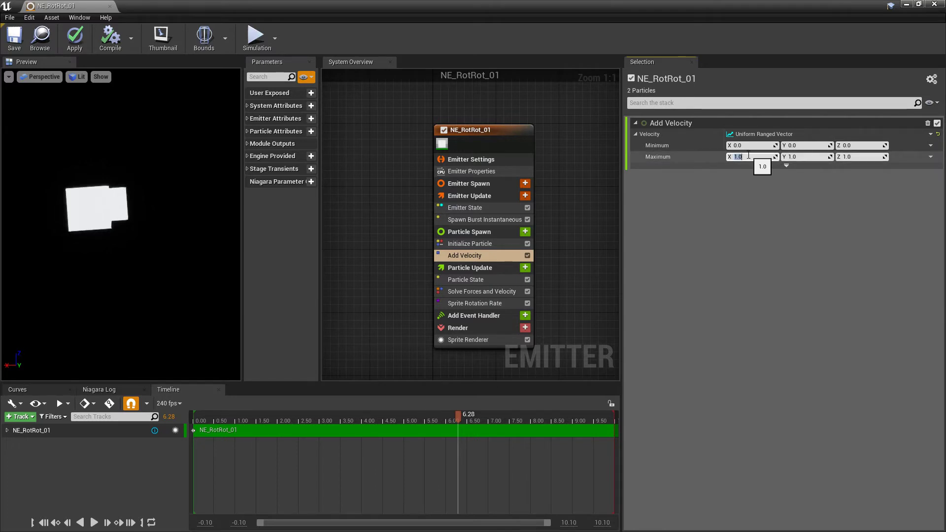
{"action": "type", "text": "3"}
{"action": "key", "text": "Tab"}
{"action": "type", "text": "3"}
{"action": "key", "text": "Tab"}
{"action": "type", "text": "3"}
{"action": "key", "text": "Return"}
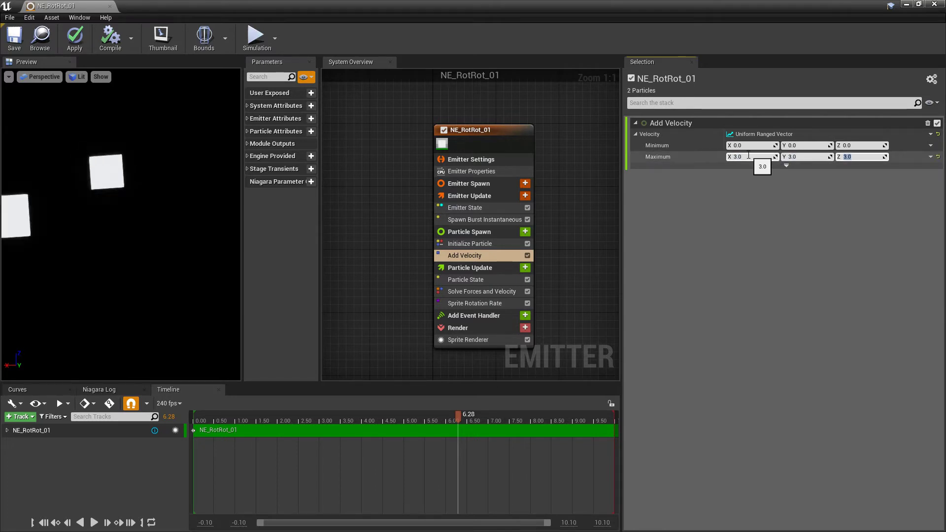
{"action": "left_click_drag", "start_coordinate": [456, 416], "coordinate": [264, 431]}
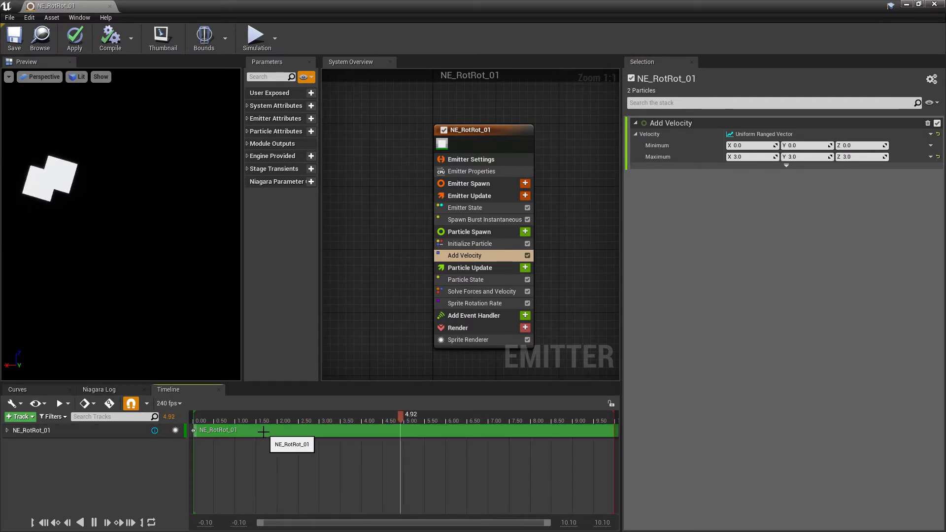
{"action": "key", "text": "space"}
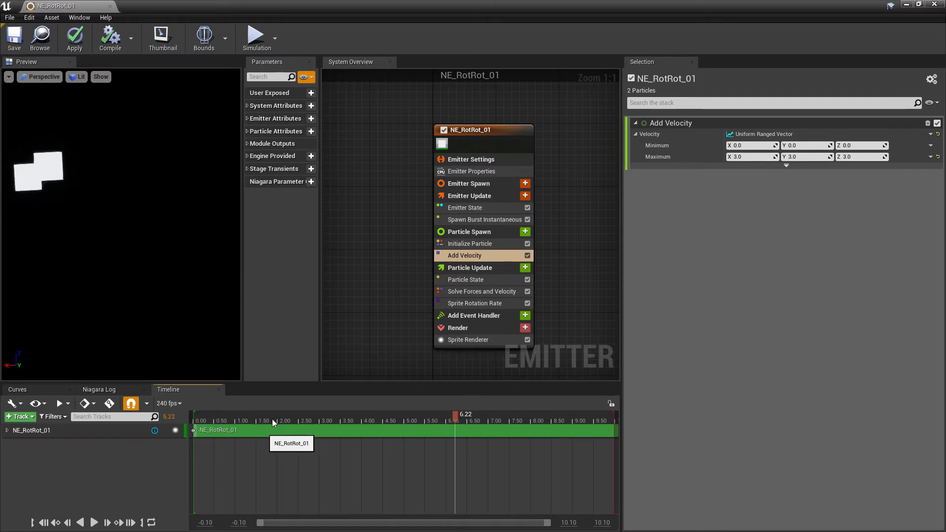
Step: Add a Set Parameters module to Particle Spawn and create a new float parameter in it
{"action": "left_click", "coordinate": [525, 232]}
{"action": "scroll", "coordinate": [455, 371], "scroll_direction": "down", "scroll_amount": 3}
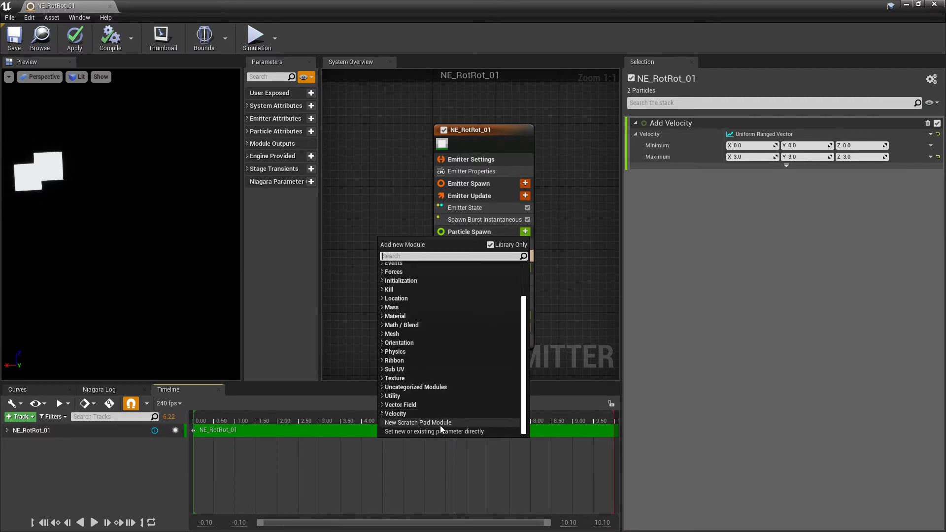
{"action": "left_click", "coordinate": [415, 431]}
{"action": "left_click", "coordinate": [918, 124]}
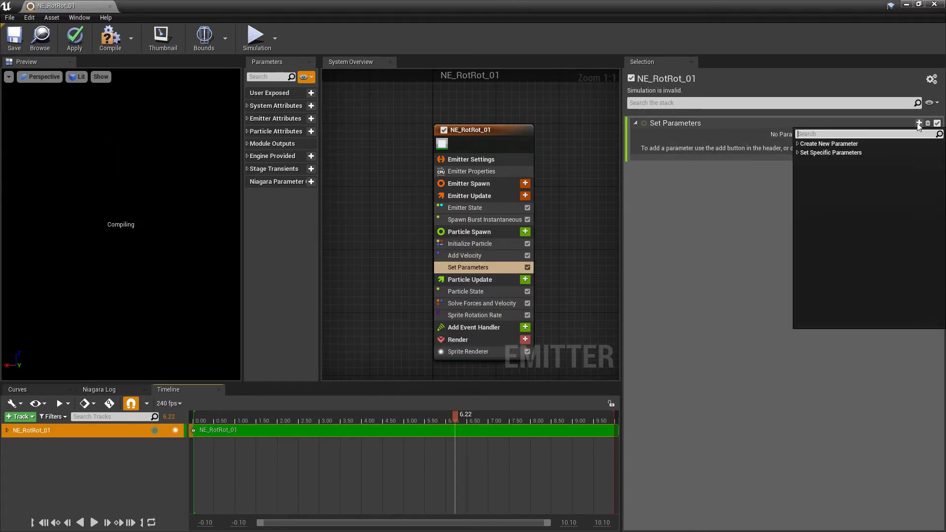
{"action": "left_click", "coordinate": [797, 143]}
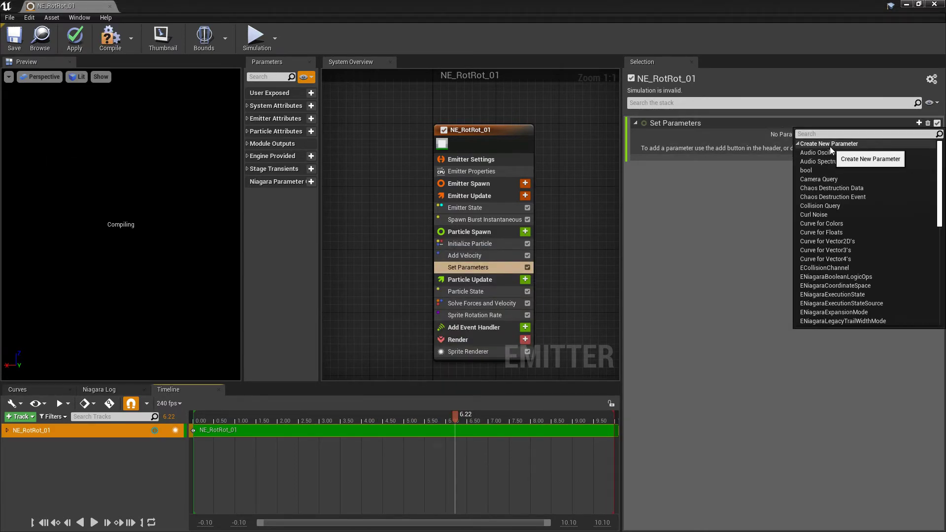
{"action": "type", "text": "fl"}
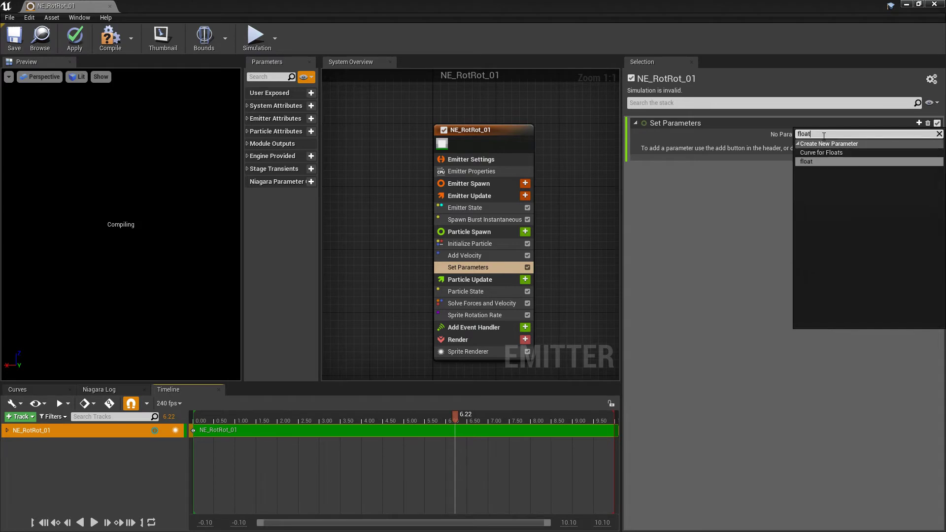
{"action": "type", "text": "oat"}
{"action": "left_click", "coordinate": [814, 162]}
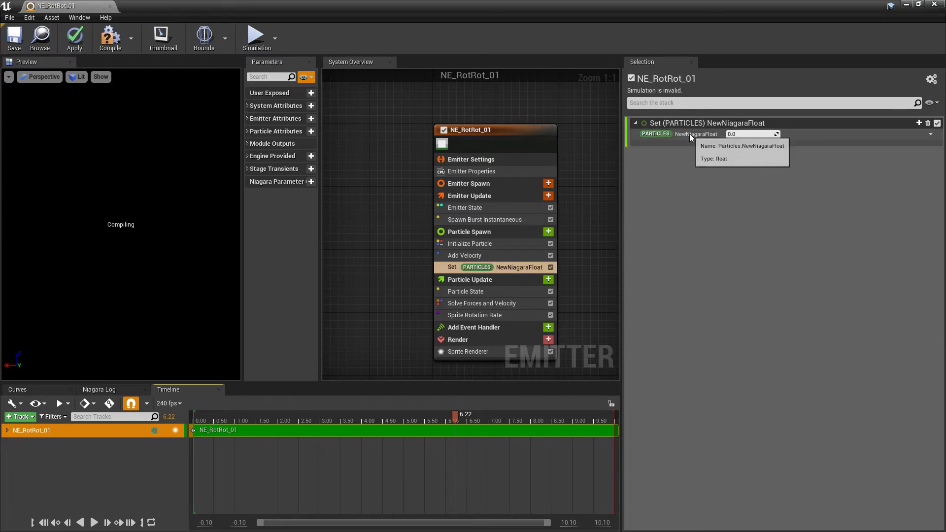
Step: Rename the new float particle parameter to PRot
{"action": "right_click", "coordinate": [690, 134]}
{"action": "left_click", "coordinate": [720, 224]}
{"action": "type", "text": "PRot"}
{"action": "key", "text": "Return"}
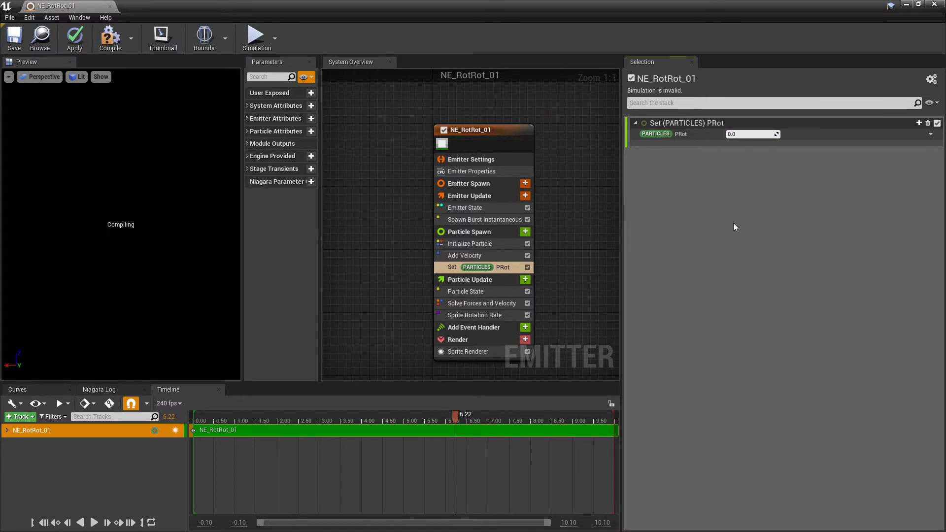
Step: Make the PRot value a Uniform Ranged Float with a minimum of -30 and a maximum of 30
{"action": "left_click", "coordinate": [931, 135]}
{"action": "type", "text": "un"}
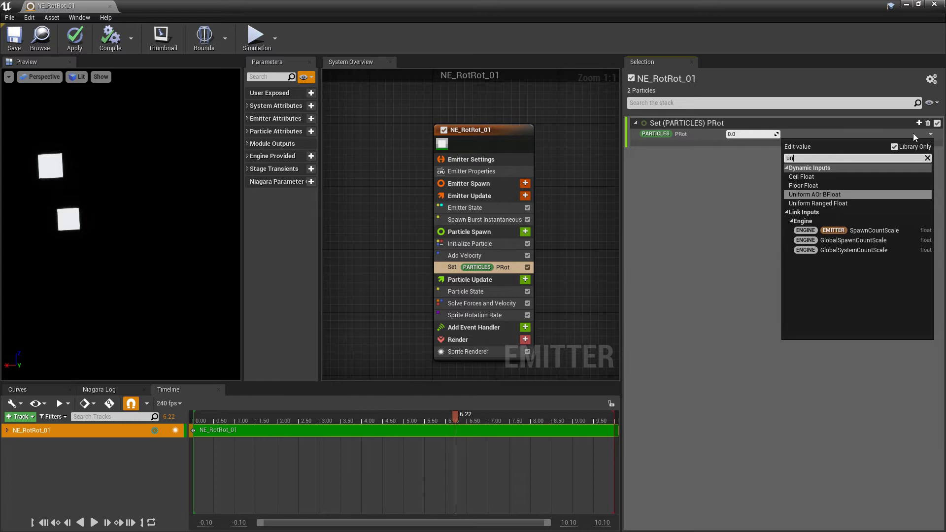
{"action": "left_click", "coordinate": [846, 203]}
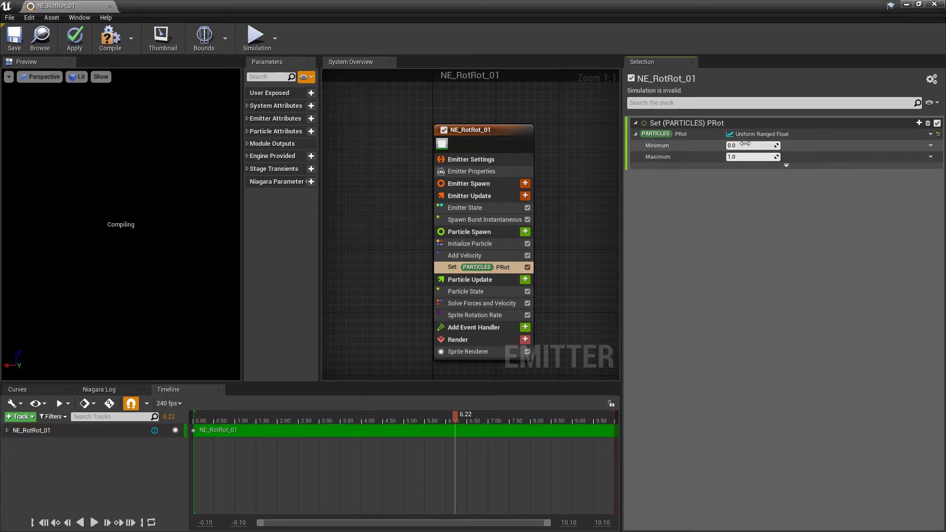
{"action": "type", "text": "-"}
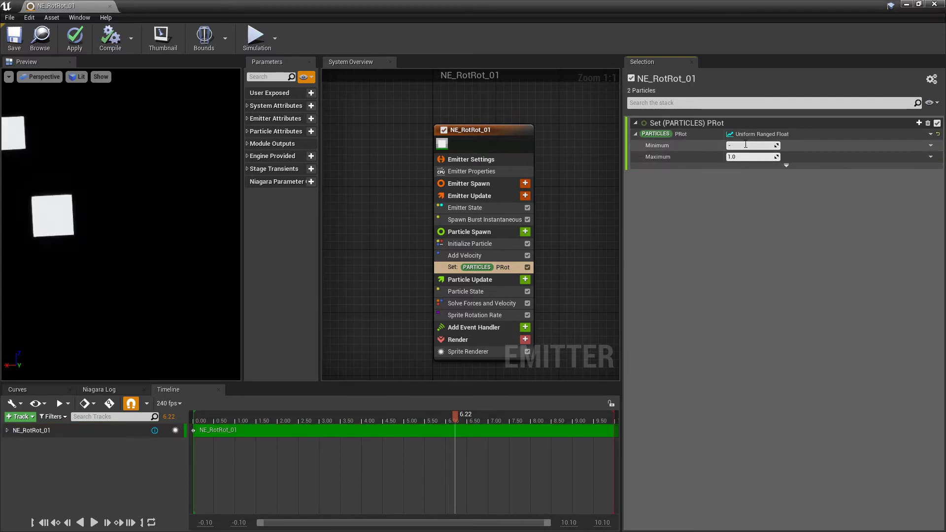
{"action": "type", "text": "30"}
{"action": "key", "text": "Return"}
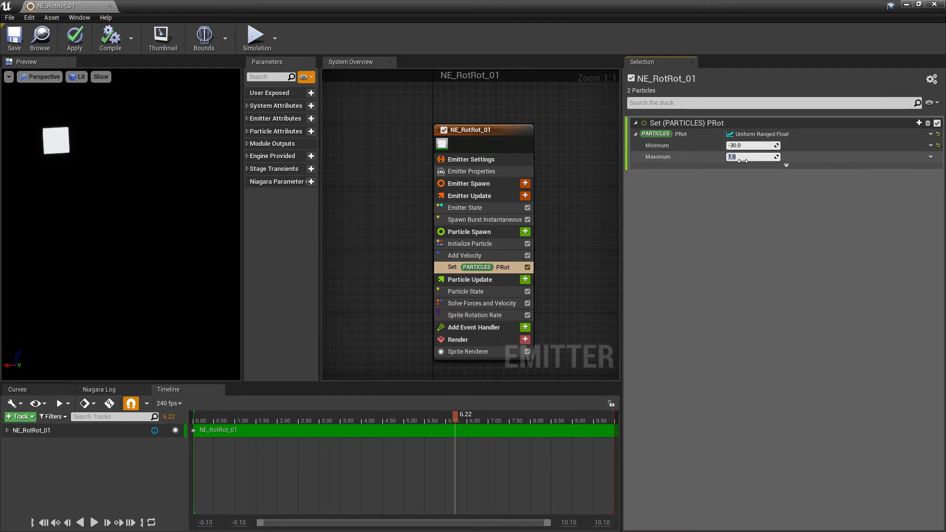
{"action": "type", "text": "30"}
{"action": "key", "text": "Return"}
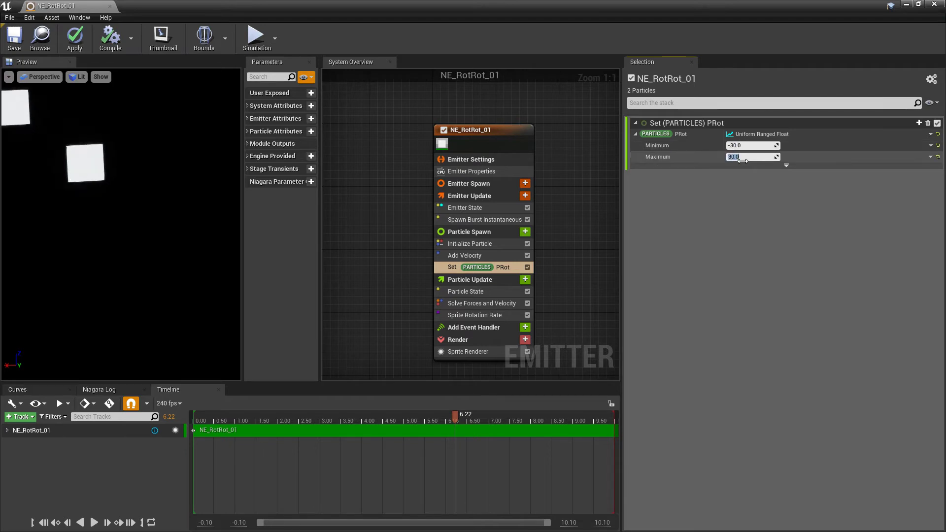
Step: Link the Rotation Rate of the Sprite Rotation Rate module to Particles PRot and play the preview
{"action": "left_click", "coordinate": [485, 316]}
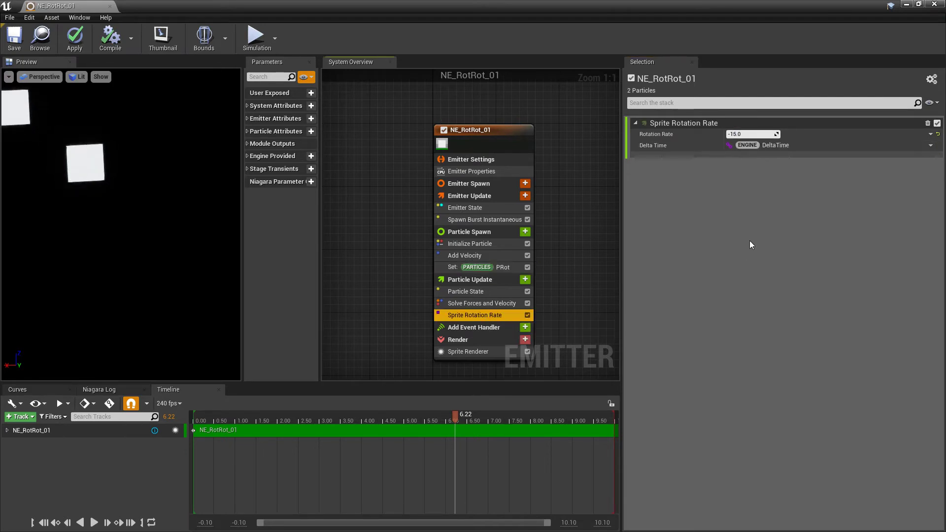
{"action": "left_click", "coordinate": [930, 135]}
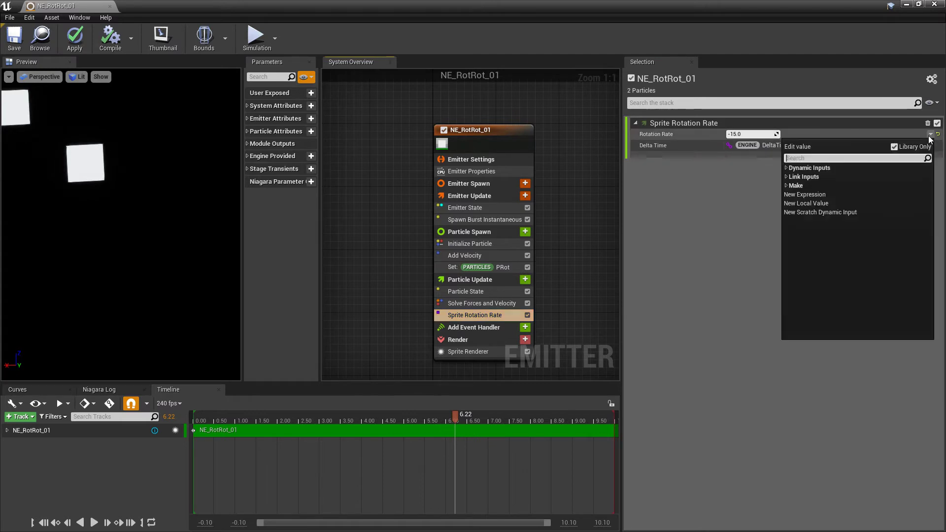
{"action": "type", "text": "Prot"}
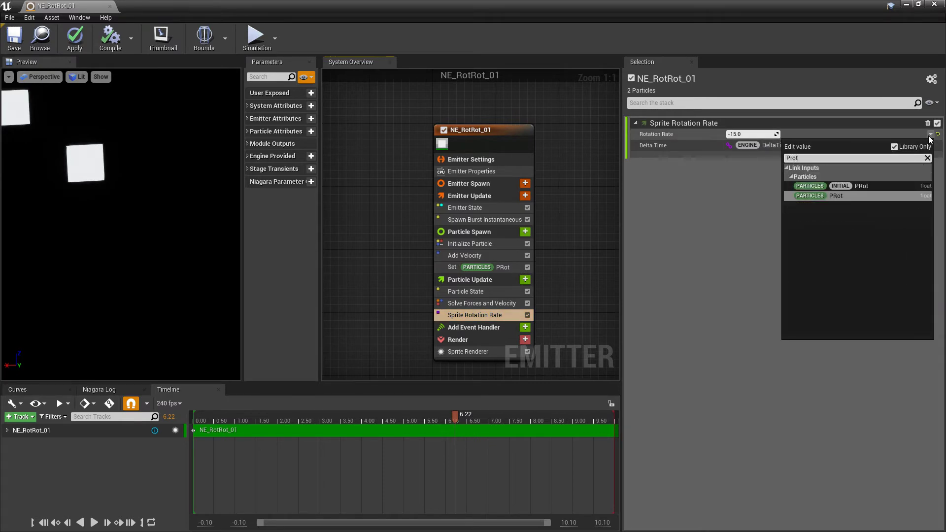
{"action": "left_click", "coordinate": [843, 196]}
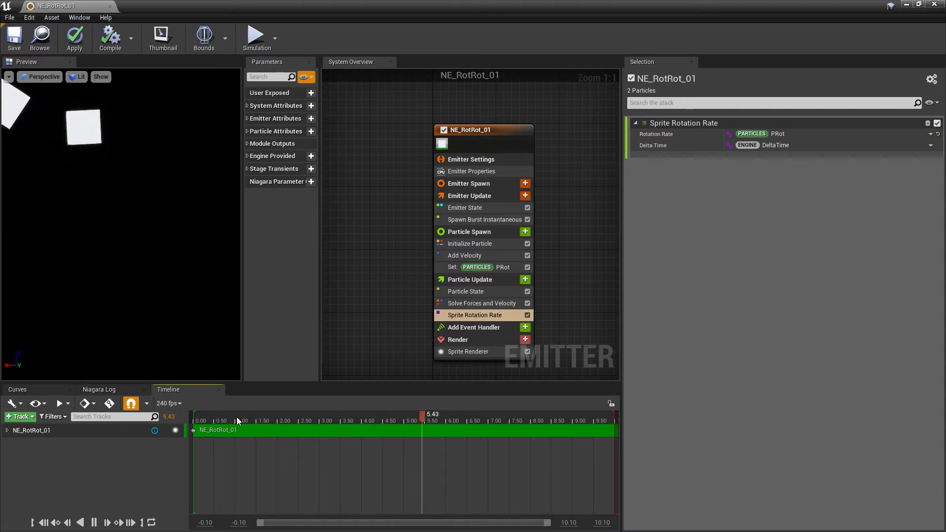
{"action": "key", "text": "space"}
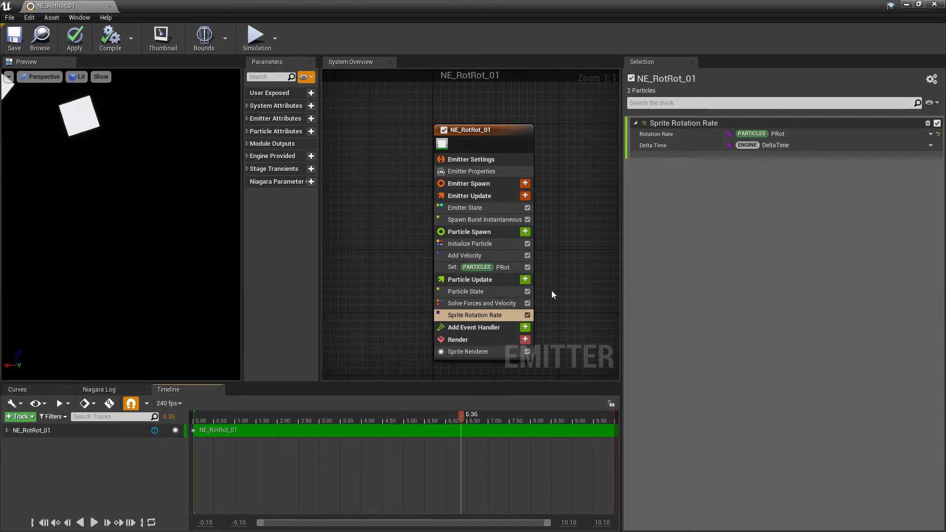
Step: Try the Set PRot module in Particle Update, directly above Sprite Rotation Rate, and replay the preview
{"action": "mouse_move", "coordinate": [496, 266]}
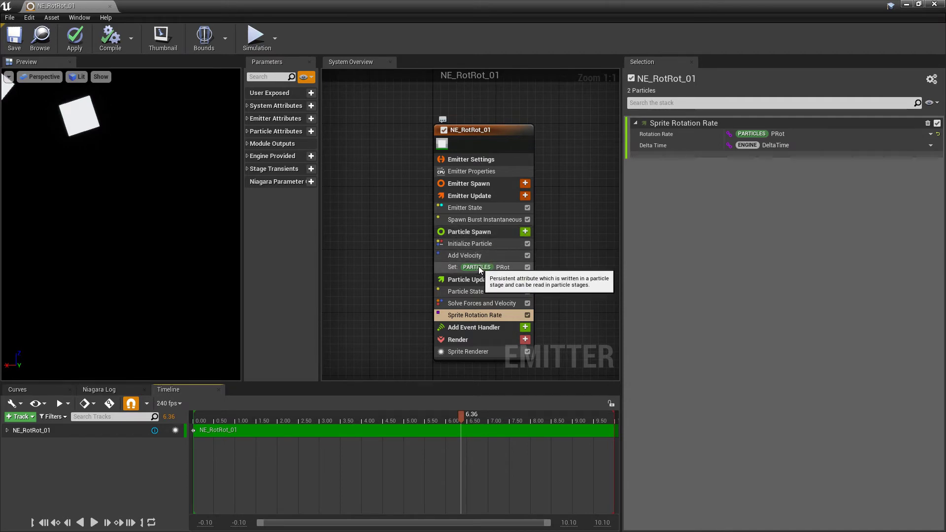
{"action": "left_click_drag", "start_coordinate": [479, 268], "coordinate": [483, 312]}
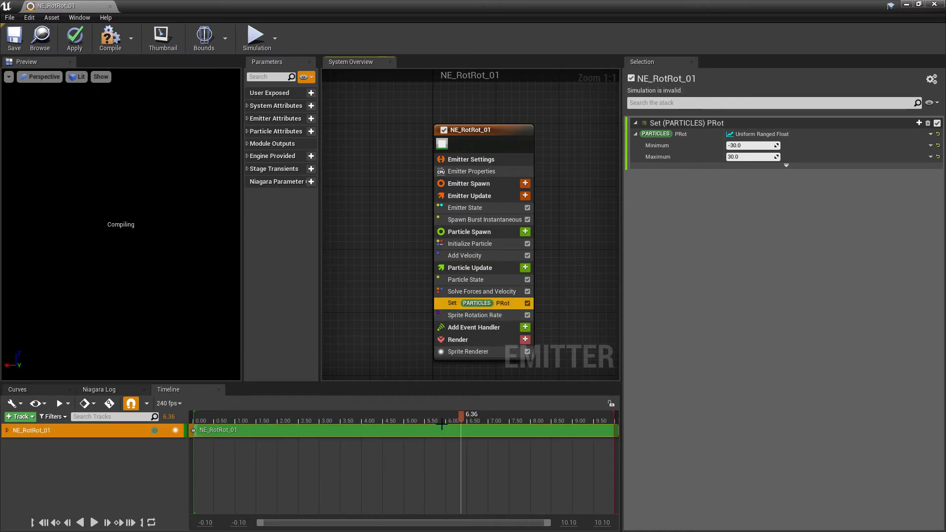
{"action": "left_click_drag", "start_coordinate": [461, 418], "coordinate": [281, 418]}
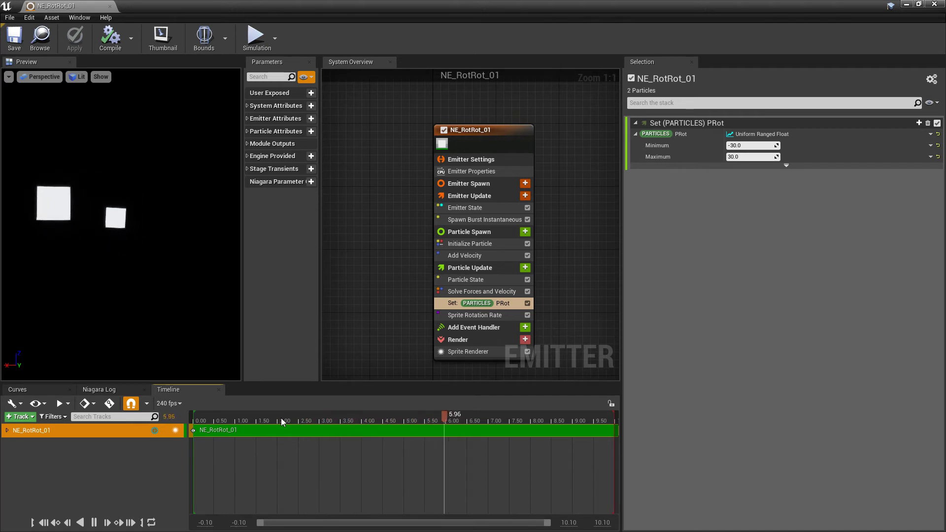
{"action": "key", "text": "space"}
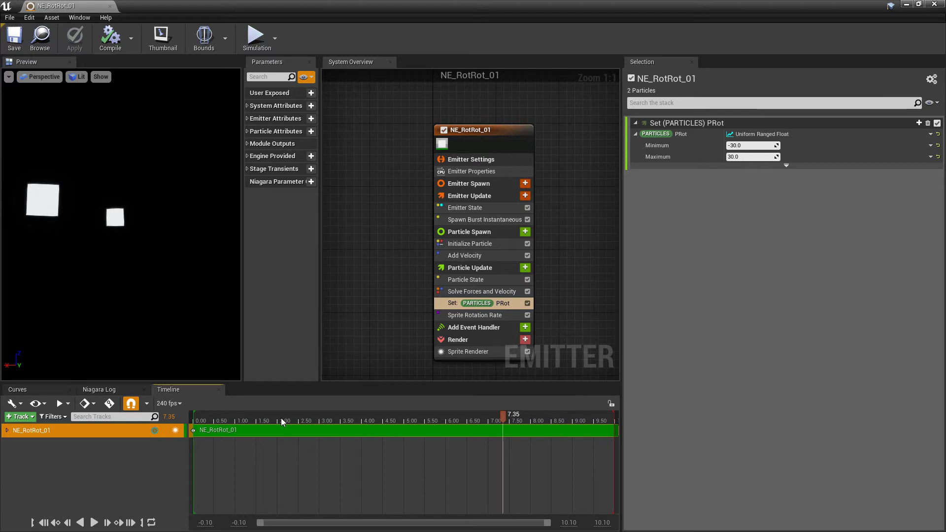
{"action": "left_click", "coordinate": [270, 422]}
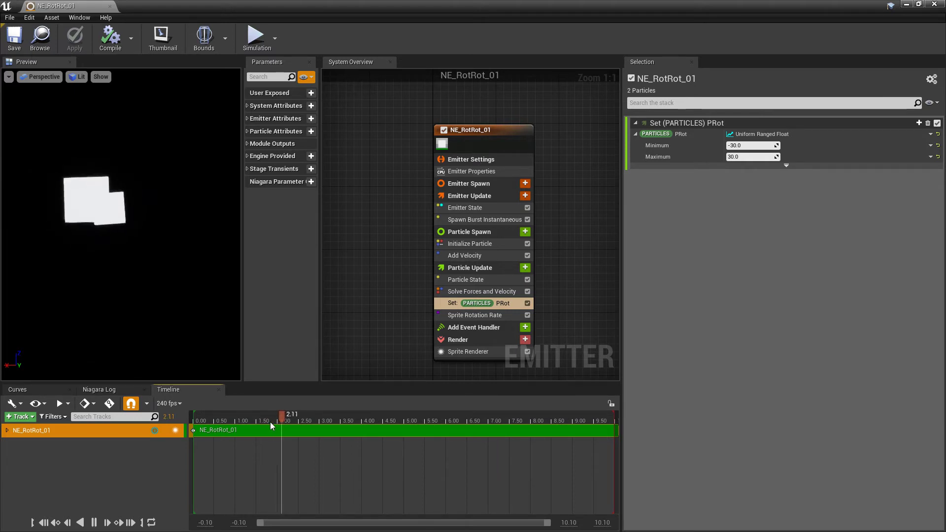
{"action": "key", "text": "space"}
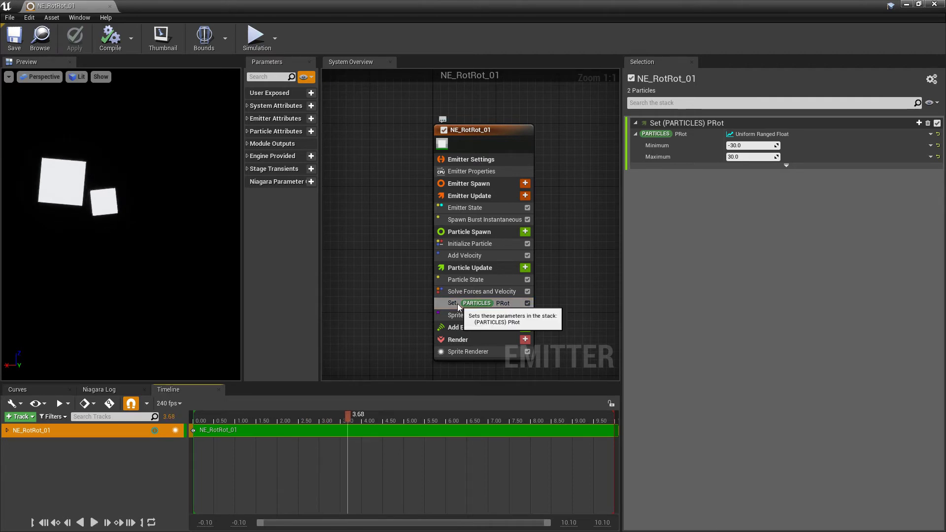
Step: Move the Set PRot module back to Particle Spawn above Add Velocity, and add a module there that sets Particles SpriteRotation
{"action": "left_click_drag", "start_coordinate": [457, 303], "coordinate": [480, 249]}
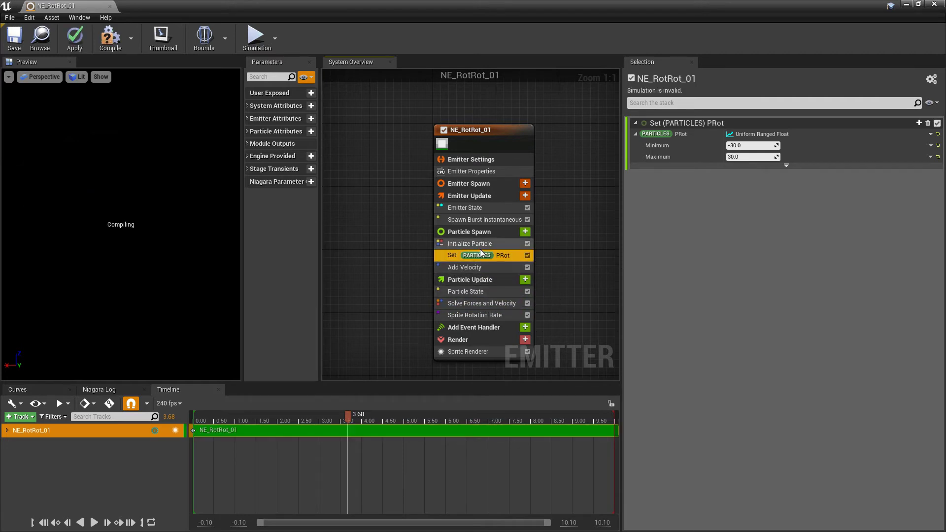
{"action": "left_click", "coordinate": [527, 233]}
{"action": "type", "text": "set"}
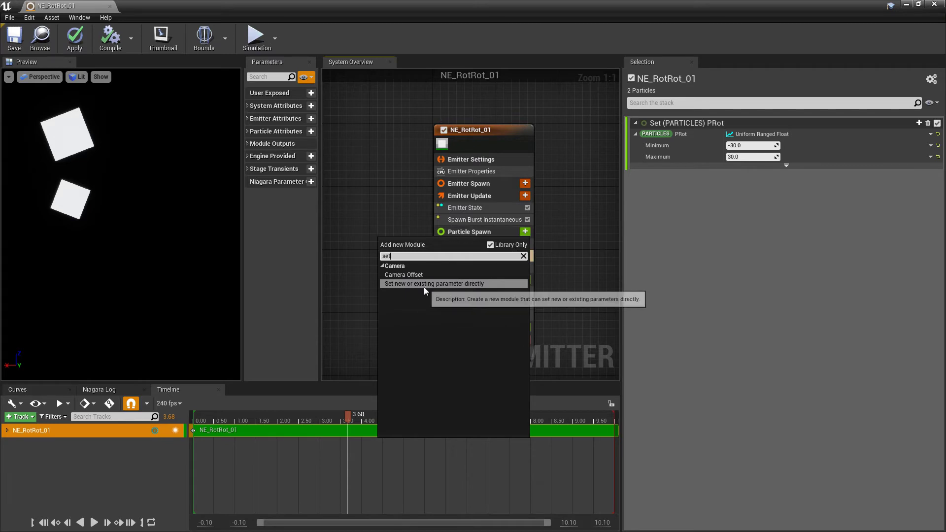
{"action": "left_click", "coordinate": [424, 285]}
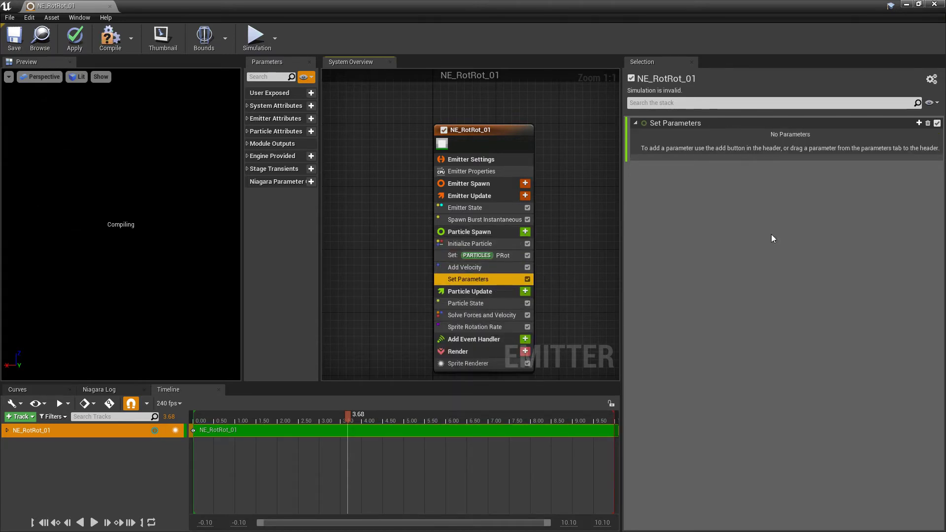
{"action": "left_click", "coordinate": [919, 123]}
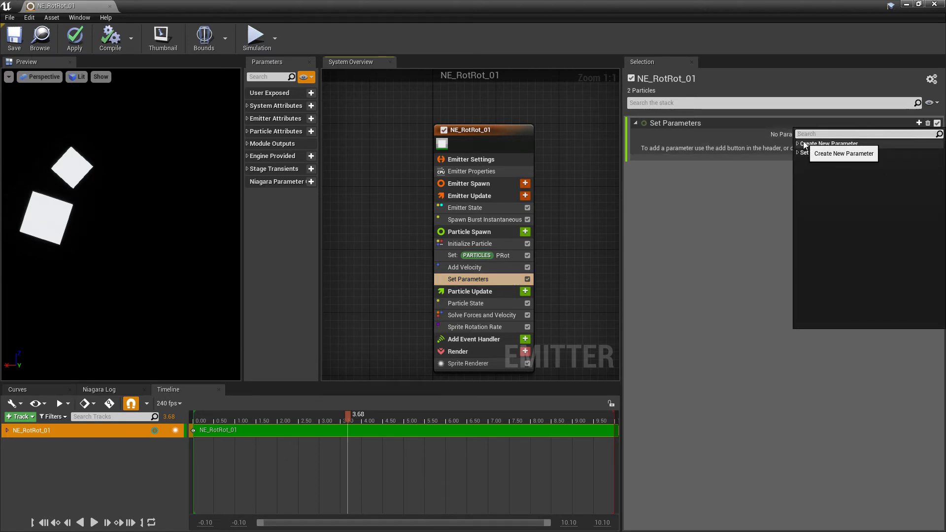
{"action": "type", "text": "ro"}
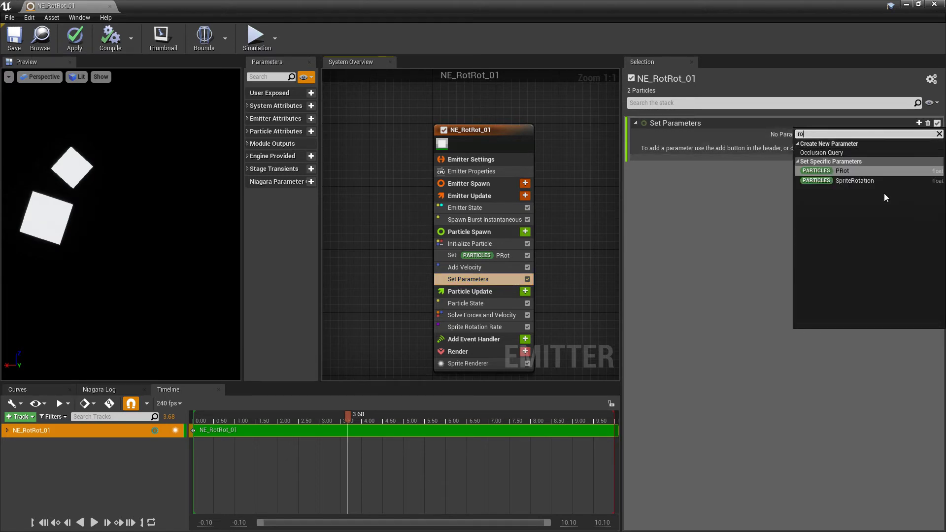
{"action": "left_click", "coordinate": [846, 181]}
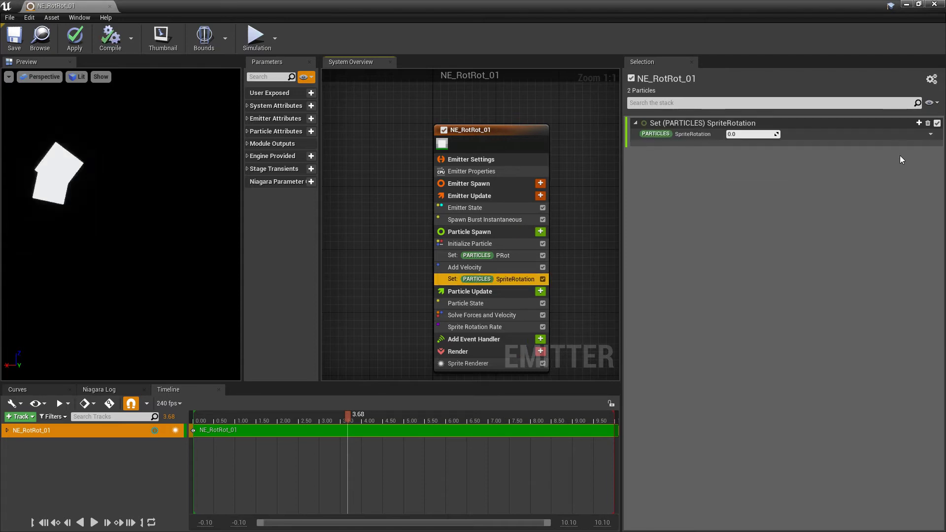
Step: Make the SpriteRotation value a Uniform Ranged Float with a minimum of -30 and a maximum of 30
{"action": "left_click", "coordinate": [929, 136]}
{"action": "type", "text": "un"}
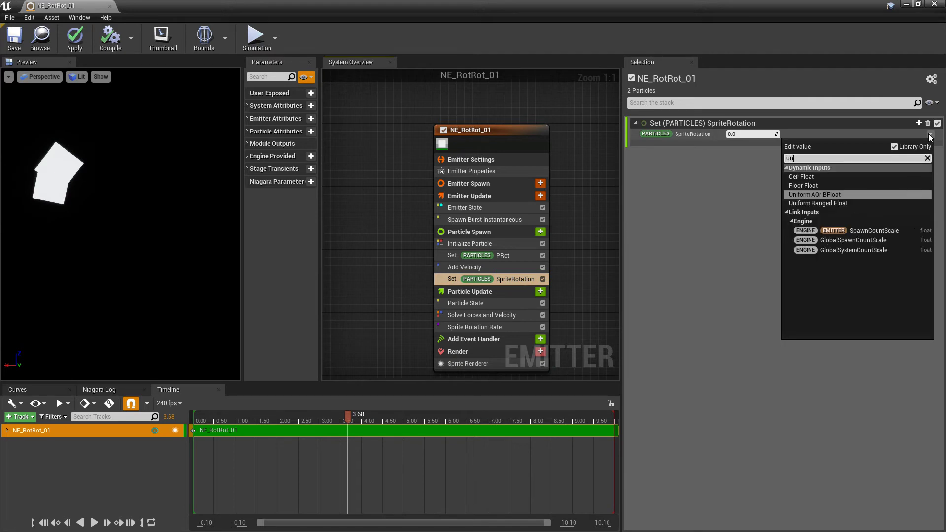
{"action": "left_click", "coordinate": [850, 204]}
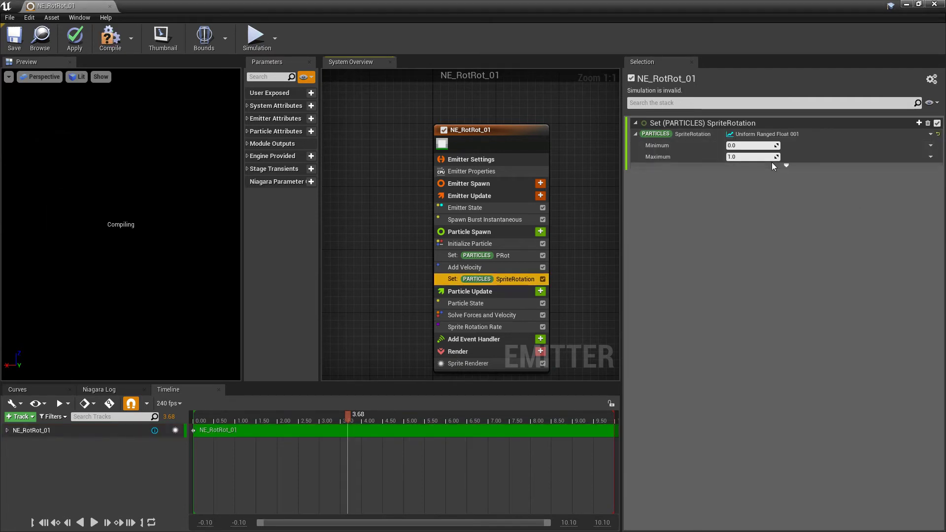
{"action": "left_click", "coordinate": [750, 145]}
{"action": "type", "text": "-30"}
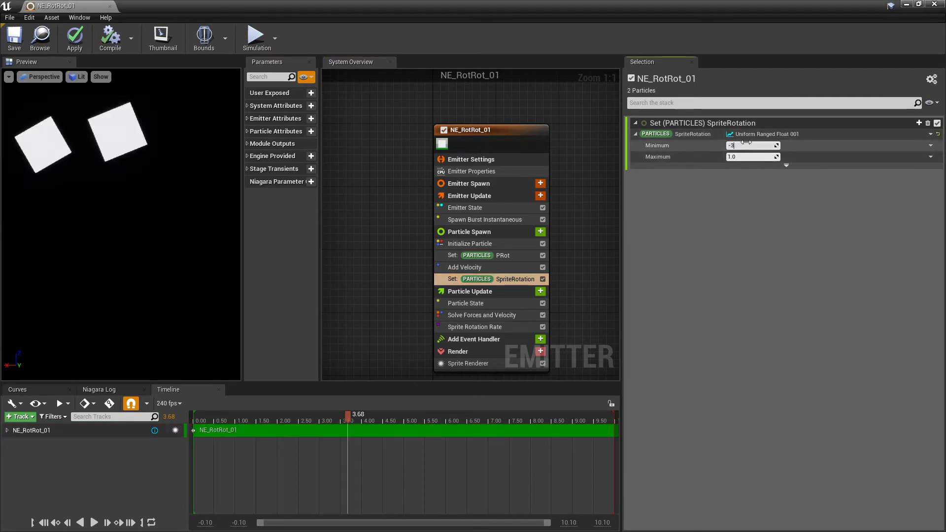
{"action": "key", "text": "Return"}
{"action": "left_click", "coordinate": [746, 157]}
{"action": "type", "text": "30"}
{"action": "key", "text": "Return"}
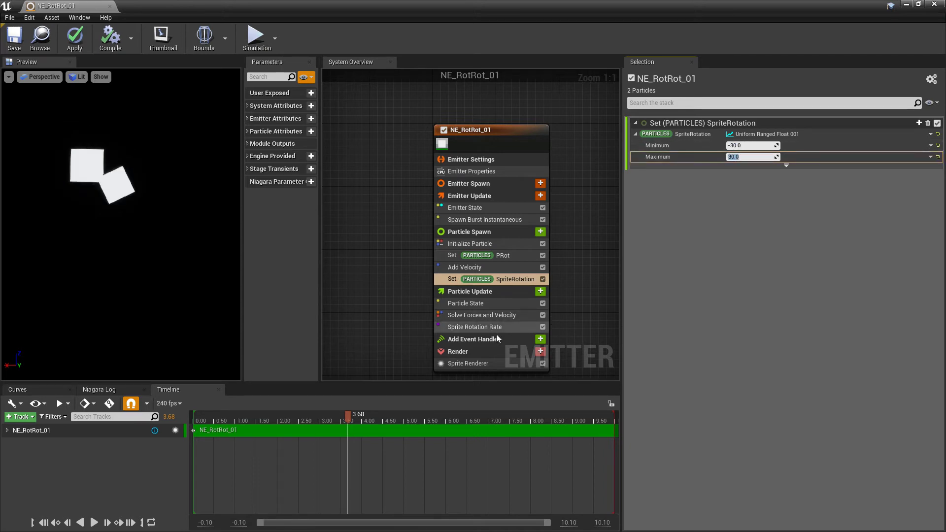
Step: Link the Rotation Rate of the Sprite Rotation Rate module to Particles SpriteRotation and replay the preview
{"action": "left_click", "coordinate": [500, 327]}
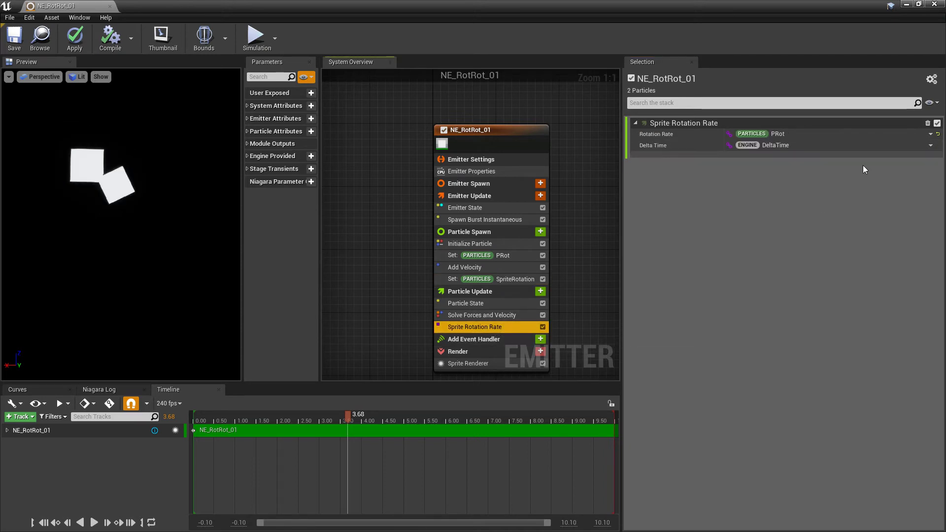
{"action": "left_click", "coordinate": [931, 135]}
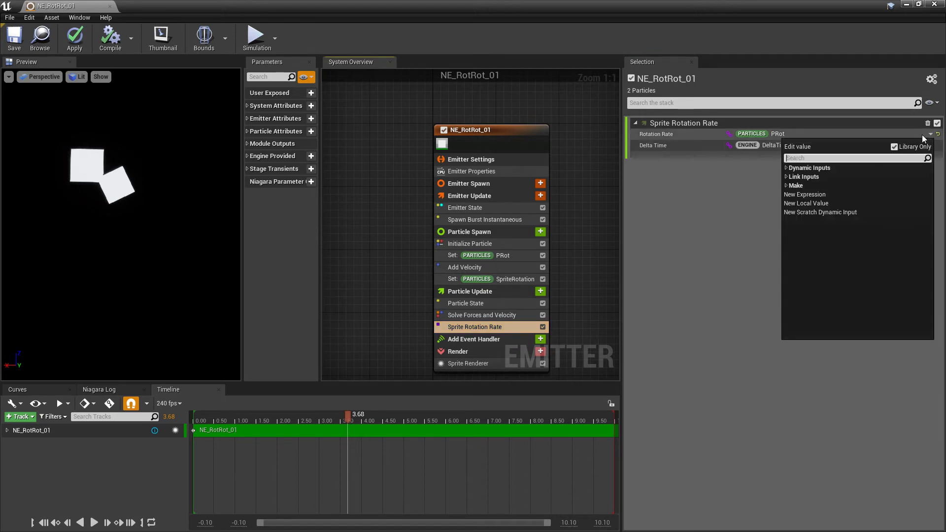
{"action": "type", "text": "rotat"}
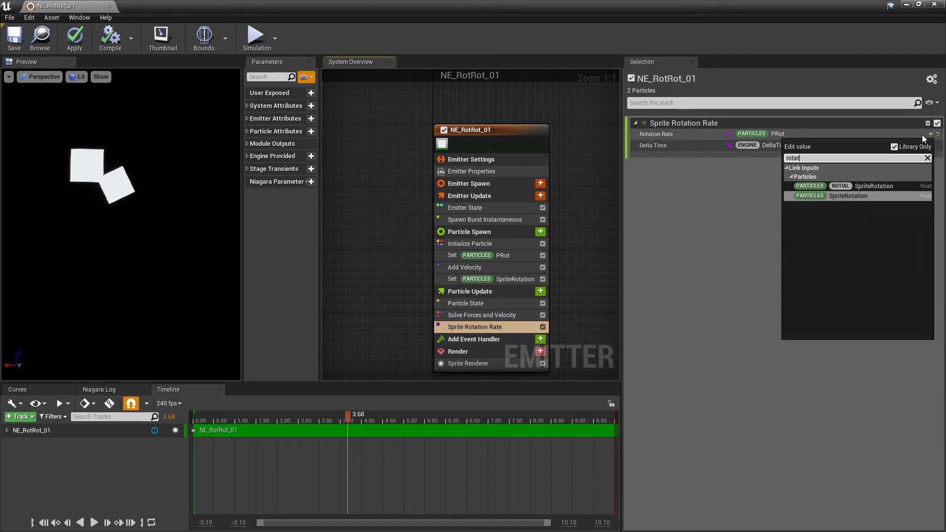
{"action": "left_click", "coordinate": [846, 196]}
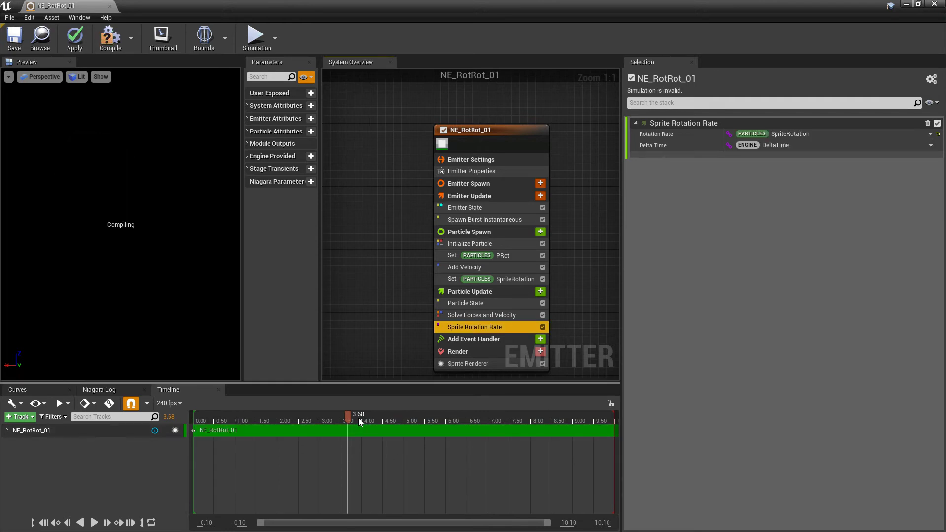
{"action": "left_click_drag", "start_coordinate": [346, 418], "coordinate": [247, 419]}
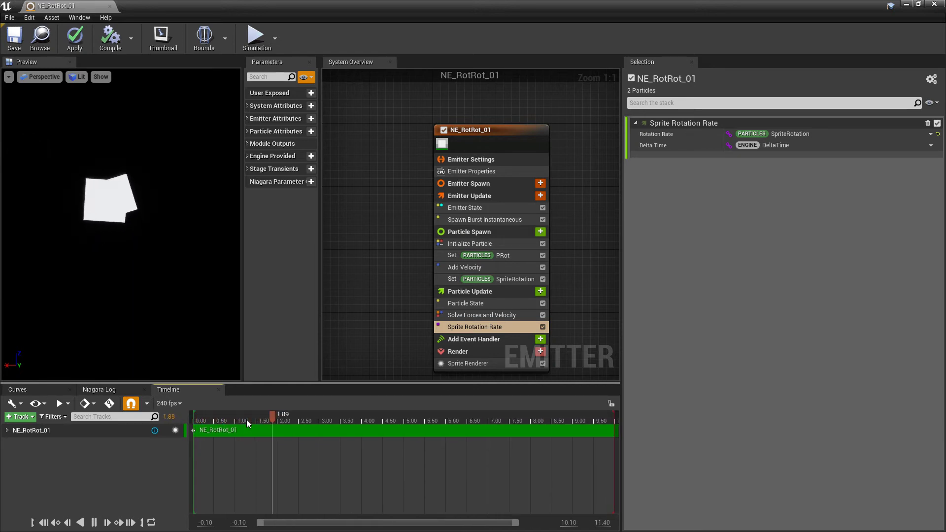
{"action": "key", "text": "space"}
Step: Link the module's Rotation Rate to Particles Initial SpriteRotation instead and replay the preview
{"action": "left_click", "coordinate": [930, 134]}
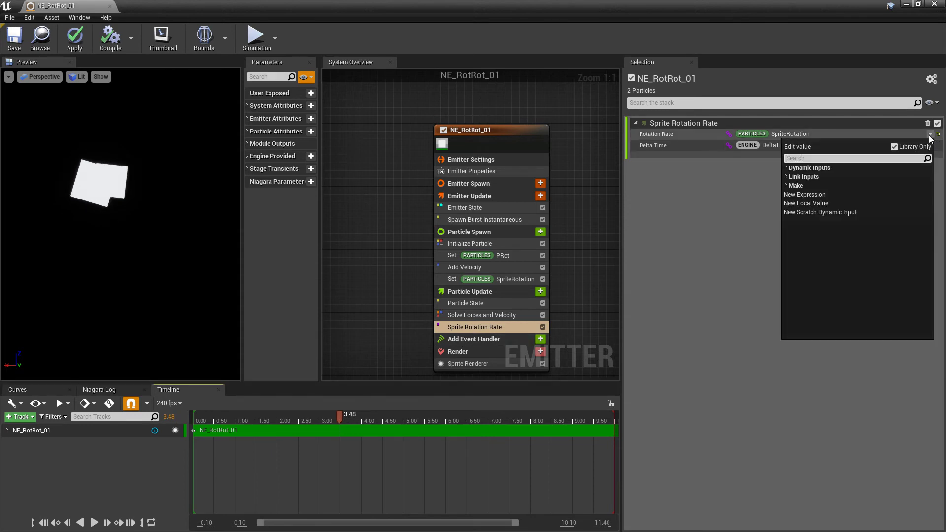
{"action": "type", "text": "rotat"}
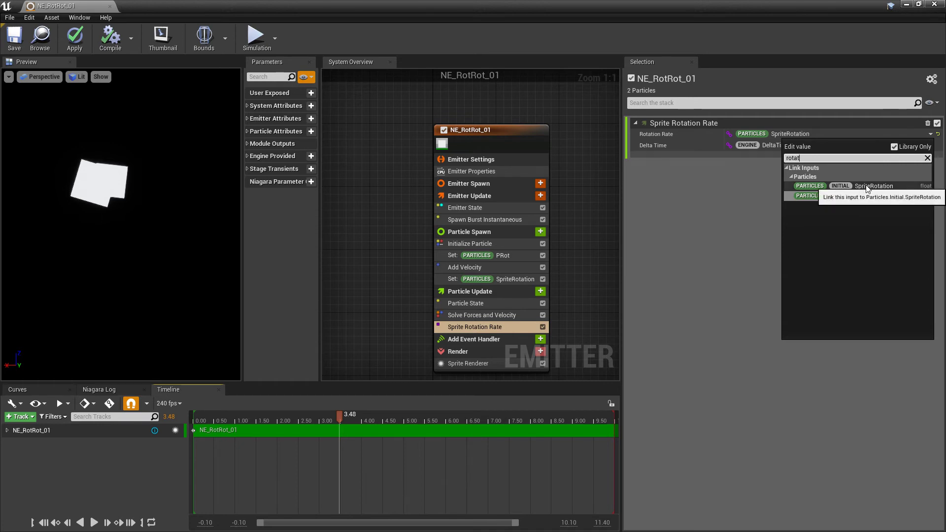
{"action": "left_click", "coordinate": [867, 188]}
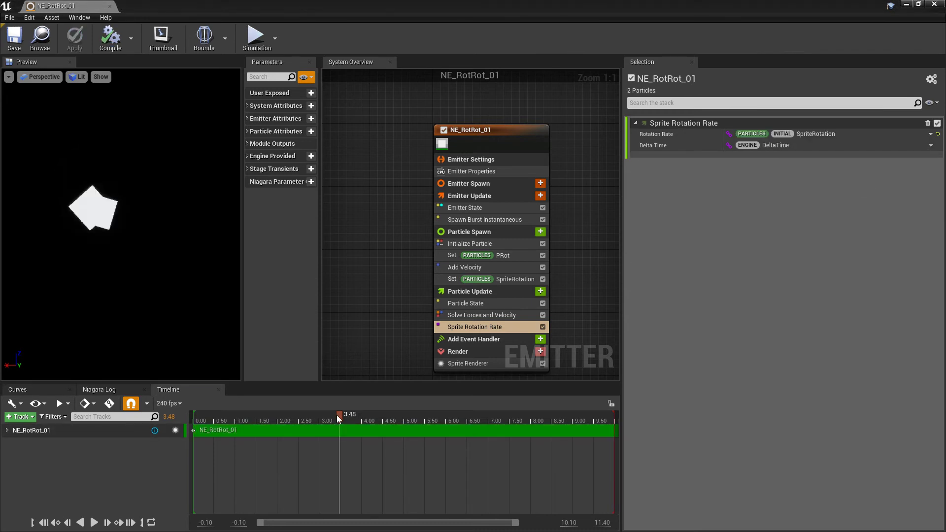
{"action": "left_click_drag", "start_coordinate": [337, 415], "coordinate": [273, 417]}
{"action": "key", "text": "space"}
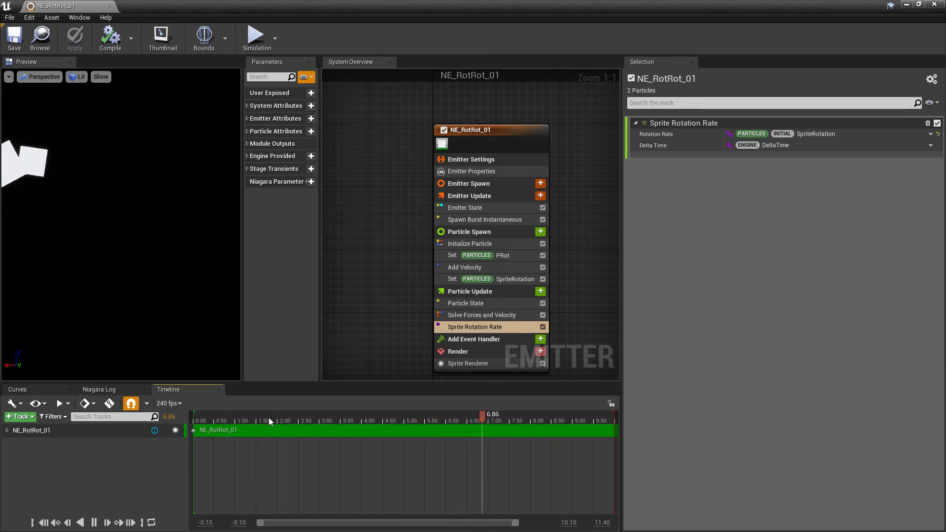
Step: Pause the preview and delete the Sprite Rotation Rate module and the module that sets Particles SpriteRotation
{"action": "key", "text": "space"}
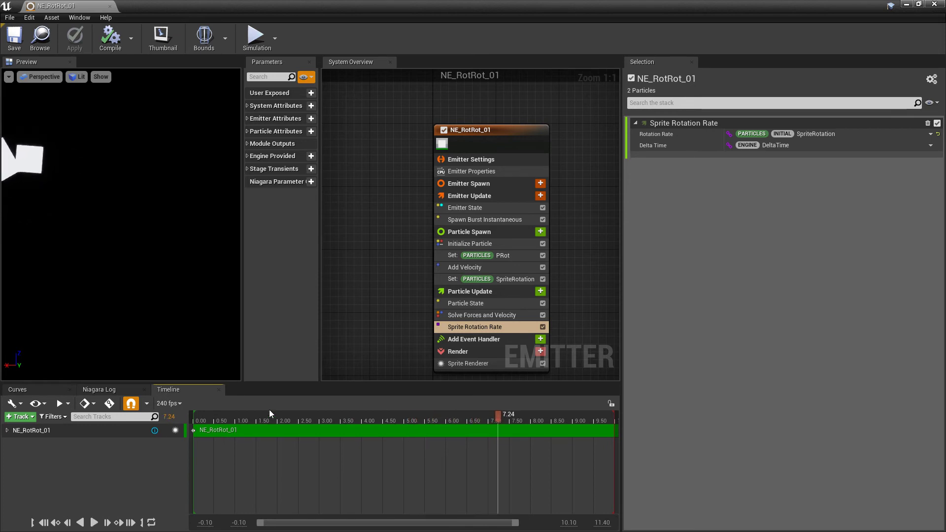
{"action": "key", "text": "Delete"}
{"action": "left_click", "coordinate": [512, 279]}
{"action": "key", "text": "Delete"}
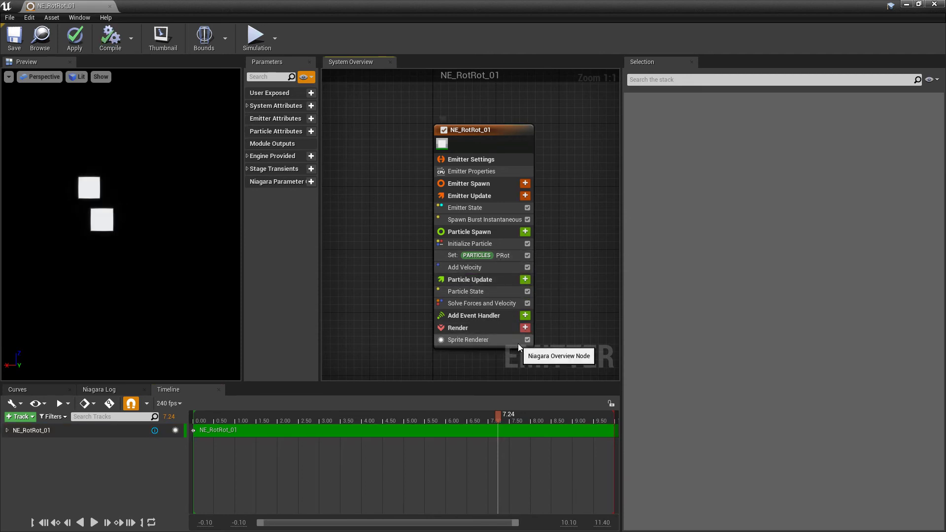
Step: Disable the Sprite Renderer and add a Mesh Renderer to the emitter's Render group
{"action": "left_click", "coordinate": [525, 329]}
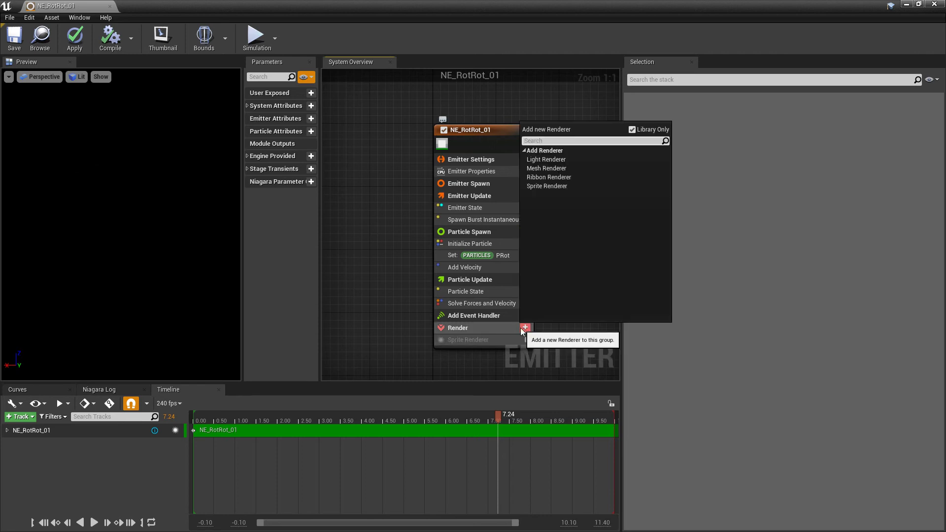
{"action": "type", "text": "mesh"}
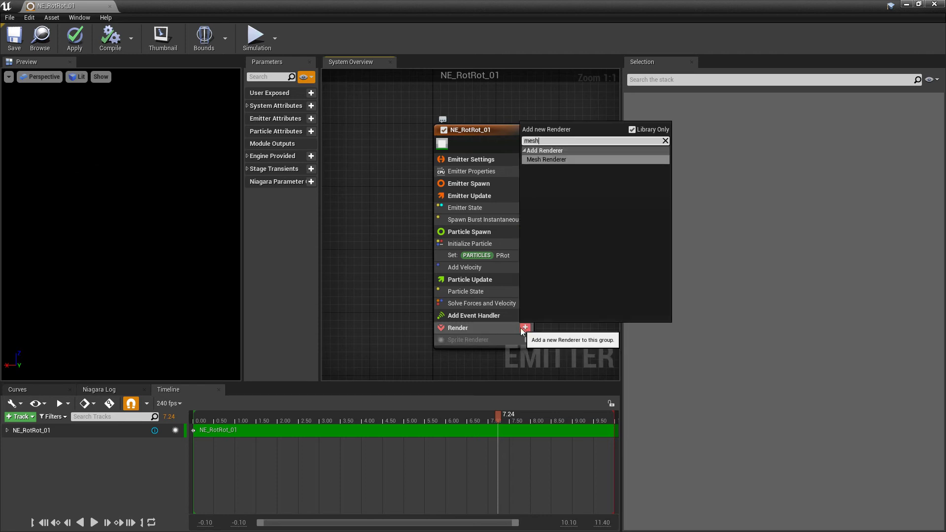
{"action": "left_click", "coordinate": [569, 161]}
{"action": "left_click", "coordinate": [477, 351]}
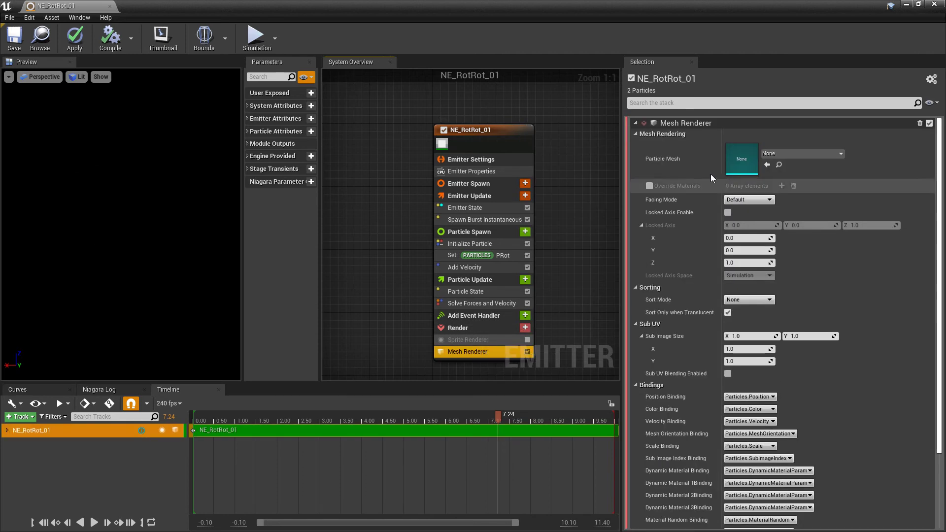
Step: Set the Mesh Renderer's Particle Mesh to the cylinder static mesh and replay the preview
{"action": "left_click", "coordinate": [801, 154]}
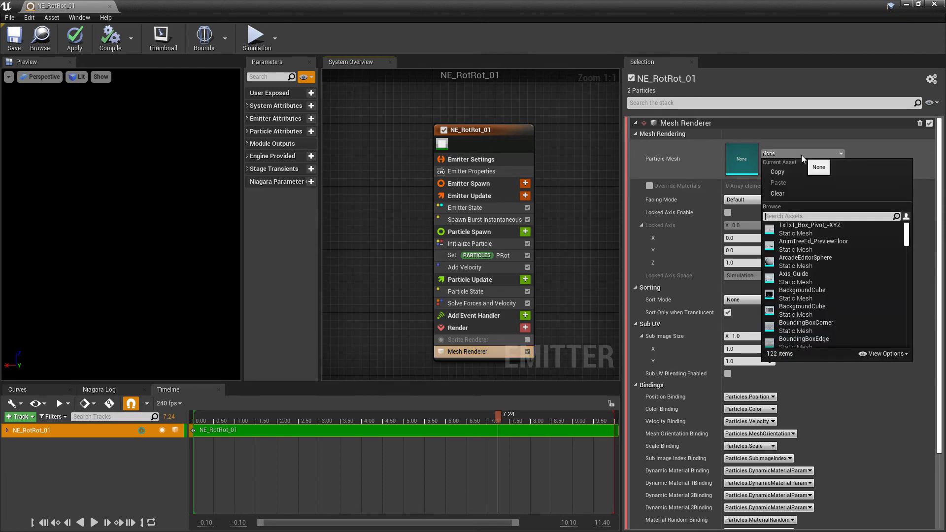
{"action": "type", "text": "cyl"}
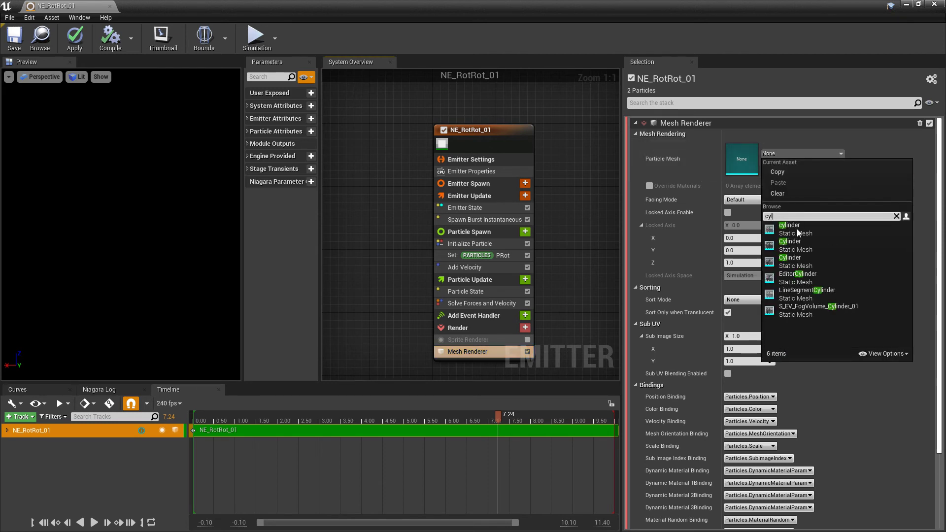
{"action": "left_click", "coordinate": [796, 229]}
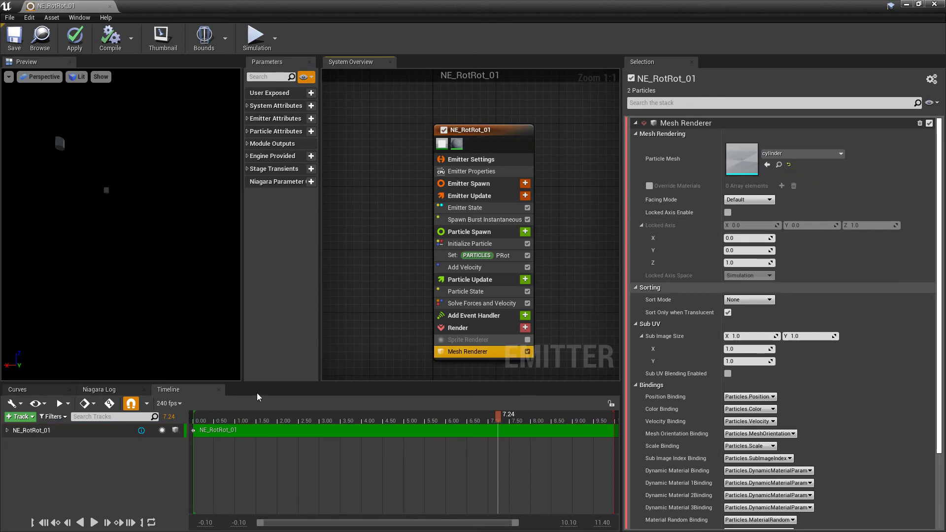
{"action": "mouse_move", "coordinate": [119, 255]}
{"action": "right_mouse_down"}
{"action": "mouse_move", "coordinate": [123, 229]}
{"action": "mouse_move", "coordinate": [112, 239]}
{"action": "right_mouse_up"}
{"action": "left_click_drag", "start_coordinate": [342, 417], "coordinate": [282, 424]}
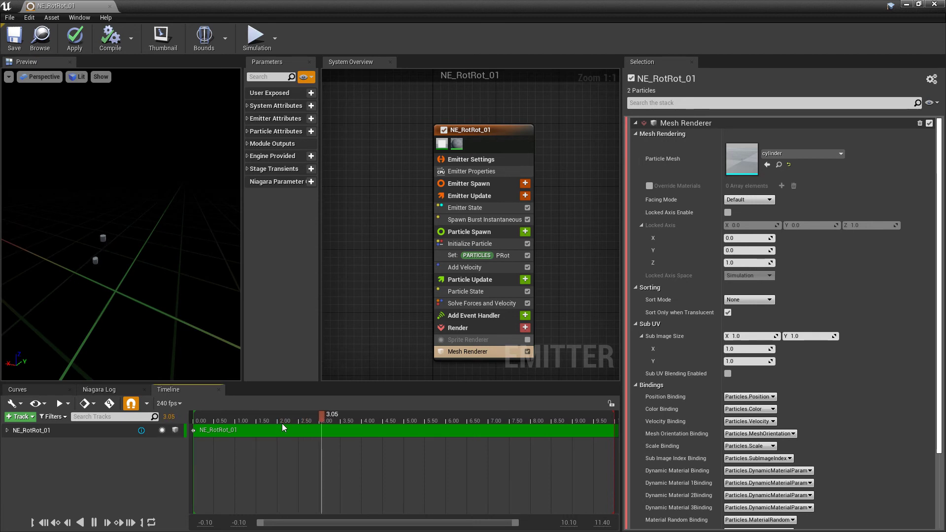
{"action": "key", "text": "space"}
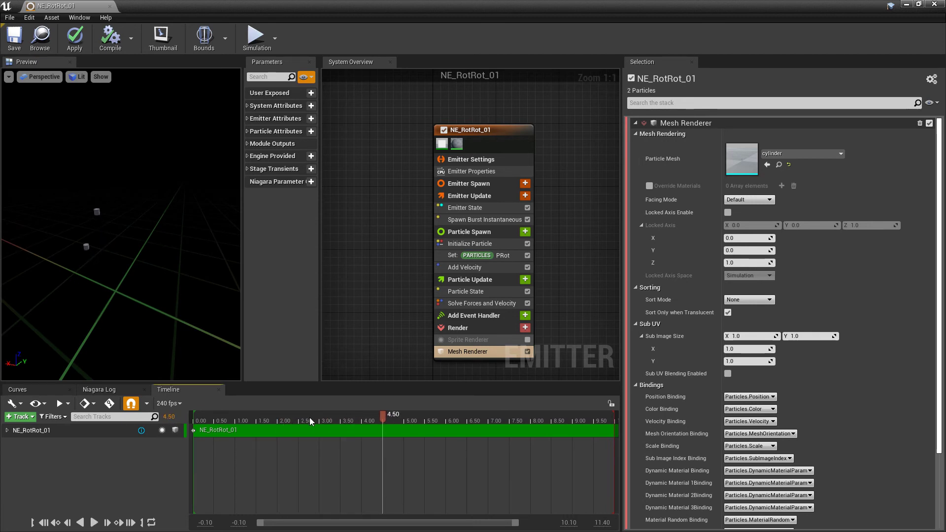
Step: Add an Update Mesh Orientation module to Particle Update
{"action": "left_click", "coordinate": [525, 280]}
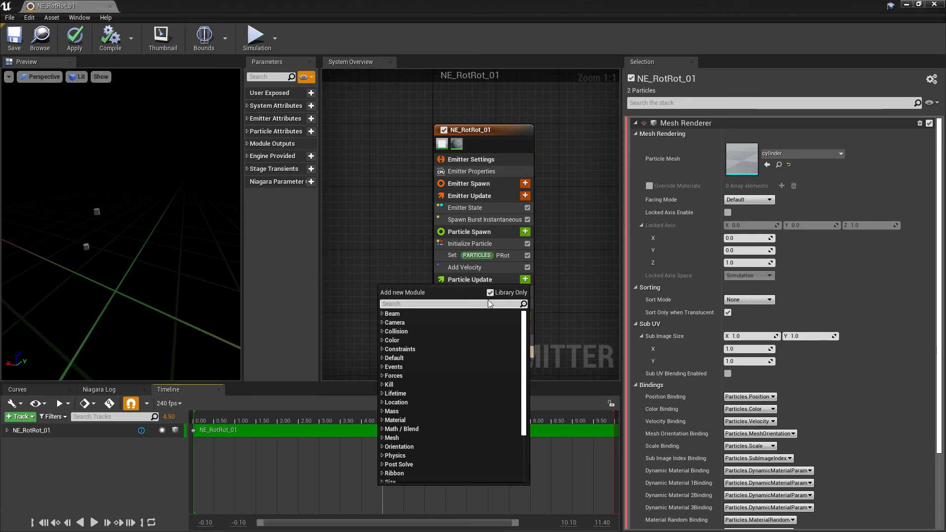
{"action": "type", "text": "rotat"}
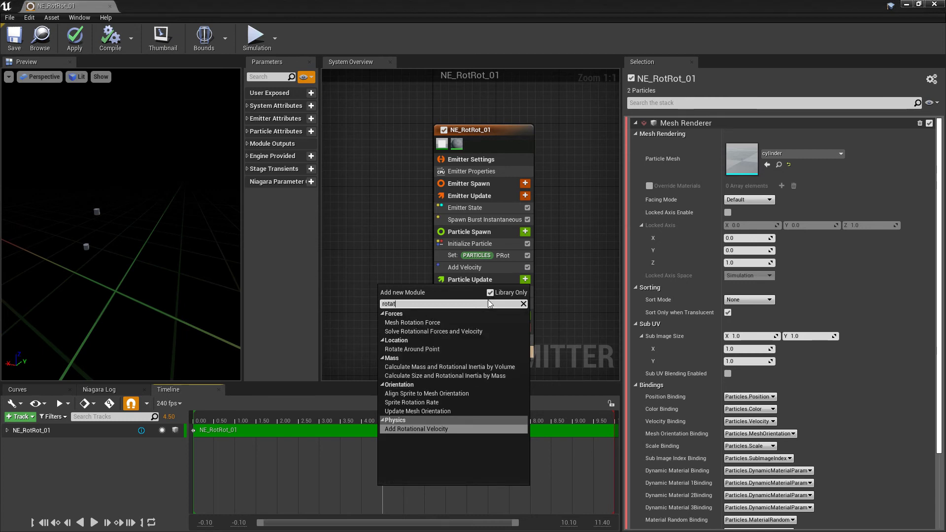
{"action": "left_click", "coordinate": [422, 412]}
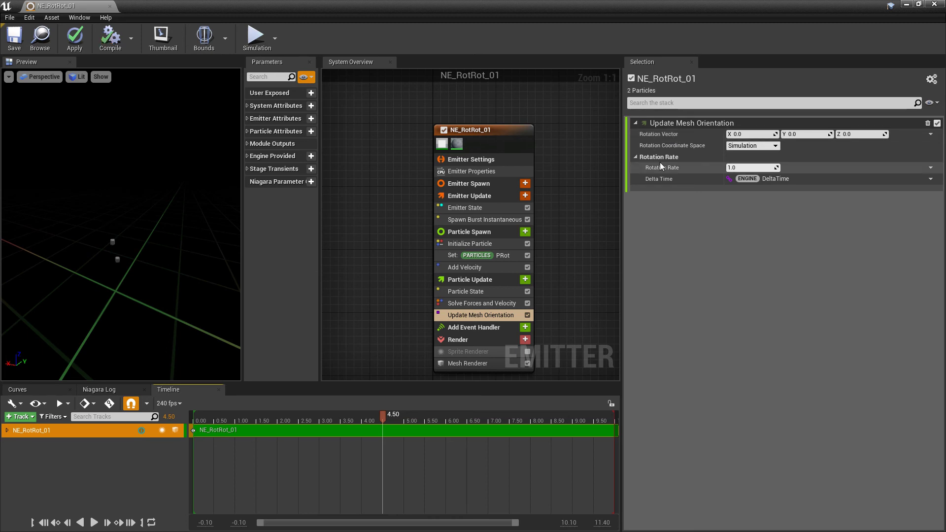
Step: Set the Update Mesh Orientation module's Rotation Vector Y to 0.4 and its Rotation Rate to 0.5
{"action": "left_click", "coordinate": [796, 134]}
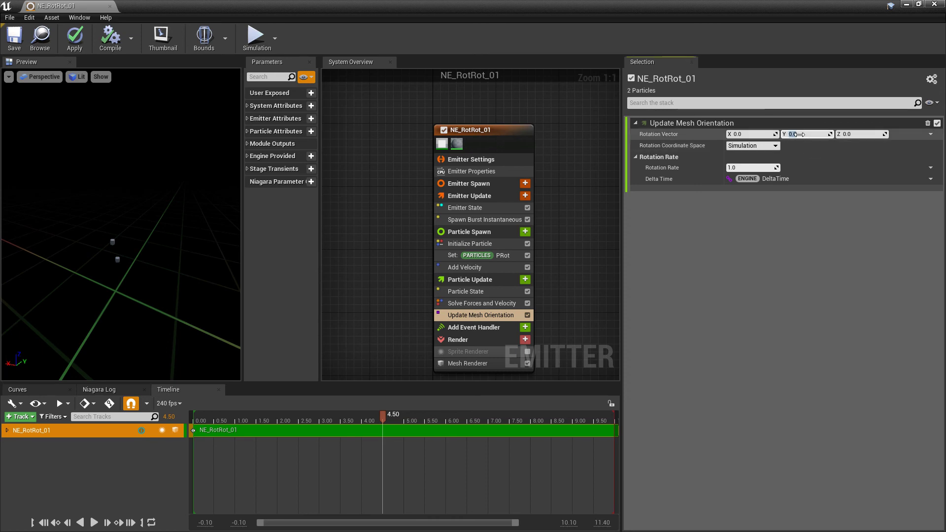
{"action": "type", "text": "0.4"}
{"action": "key", "text": "Return"}
{"action": "left_click", "coordinate": [744, 167]}
{"action": "type", "text": "0.5"}
{"action": "key", "text": "Return"}
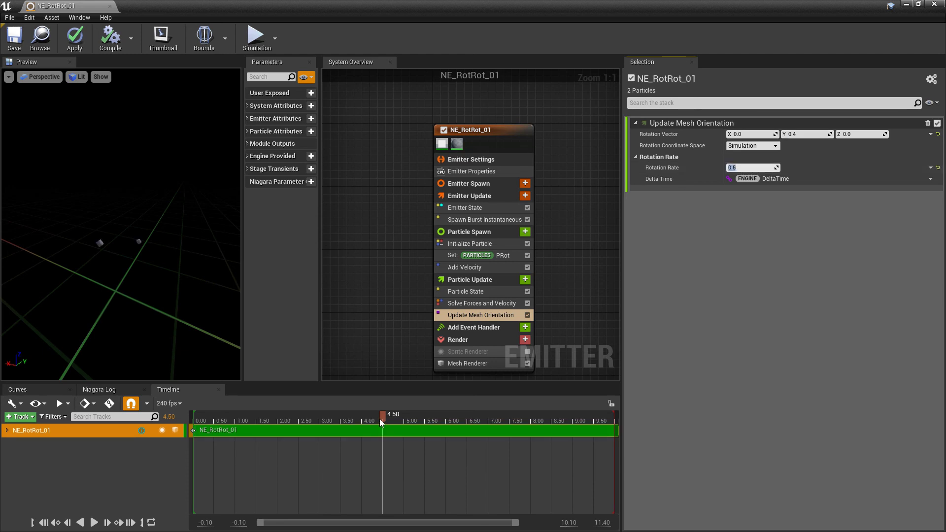
Step: Replay the preview from an earlier time and examine the cylinders' rotation up close
{"action": "left_click_drag", "start_coordinate": [382, 417], "coordinate": [312, 417]}
{"action": "left_click", "coordinate": [213, 439]}
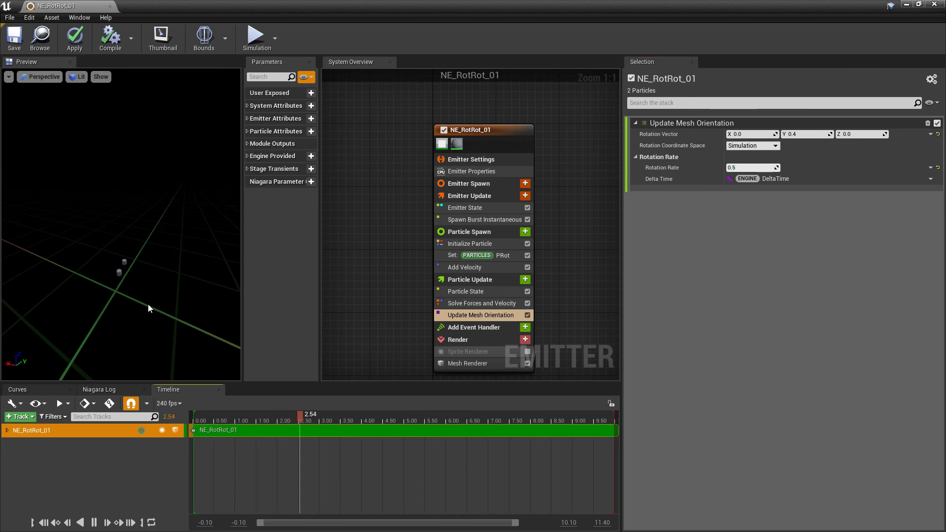
{"action": "left_click_drag", "start_coordinate": [163, 276], "coordinate": [217, 276]}
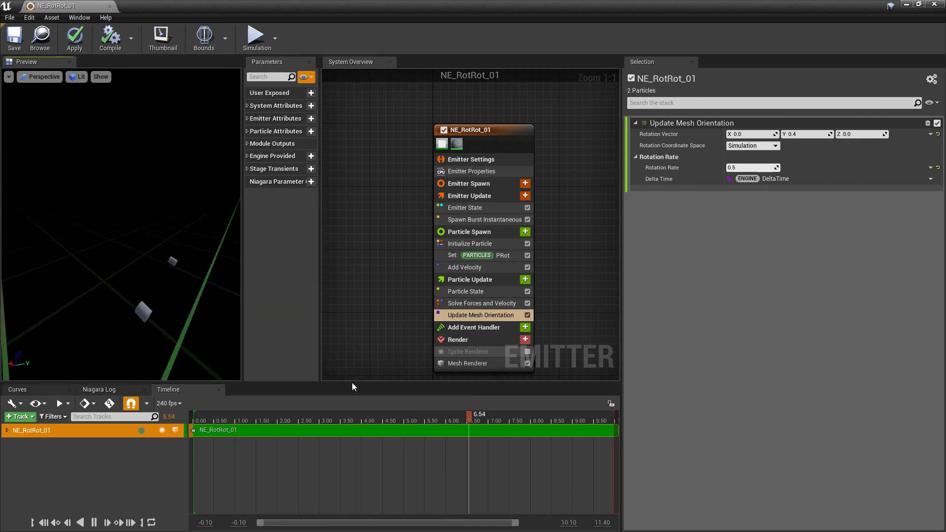
{"action": "left_click", "coordinate": [355, 416]}
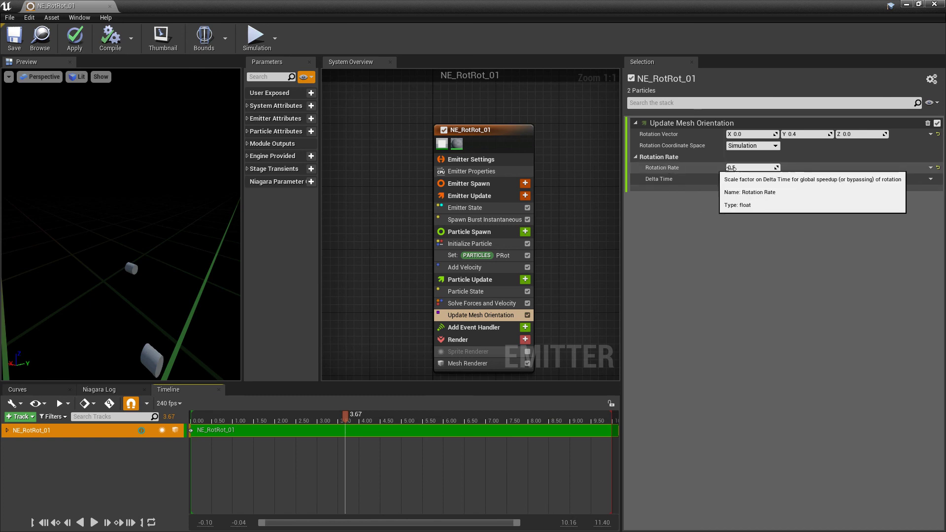
Step: Link the Rotation Rate of Update Mesh Orientation to Particles Initial PRot and replay the preview
{"action": "left_click", "coordinate": [930, 168]}
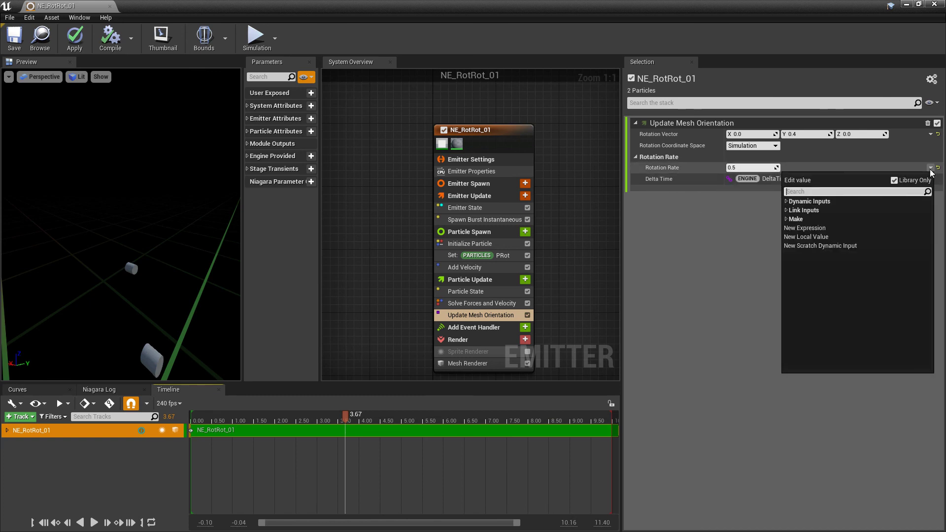
{"action": "left_click", "coordinate": [786, 210]}
{"action": "left_click", "coordinate": [866, 249]}
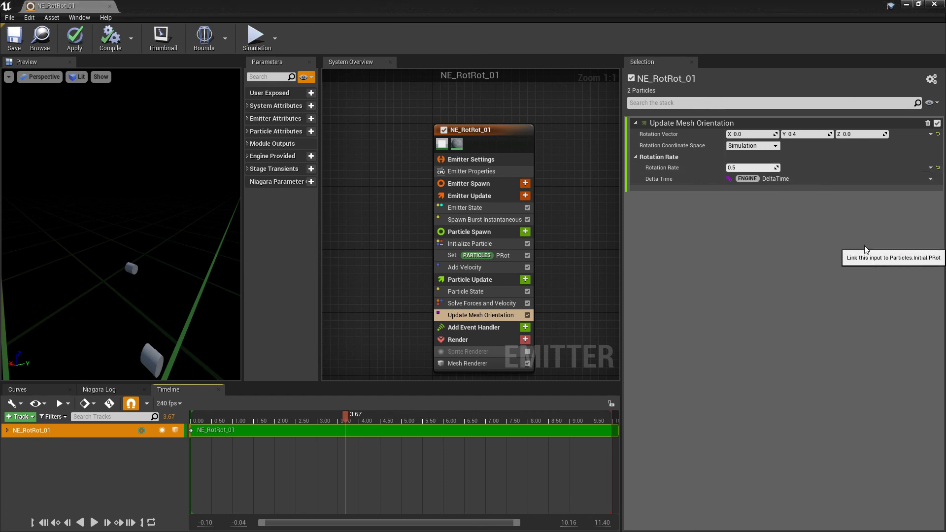
{"action": "left_click_drag", "start_coordinate": [258, 414], "coordinate": [241, 412]}
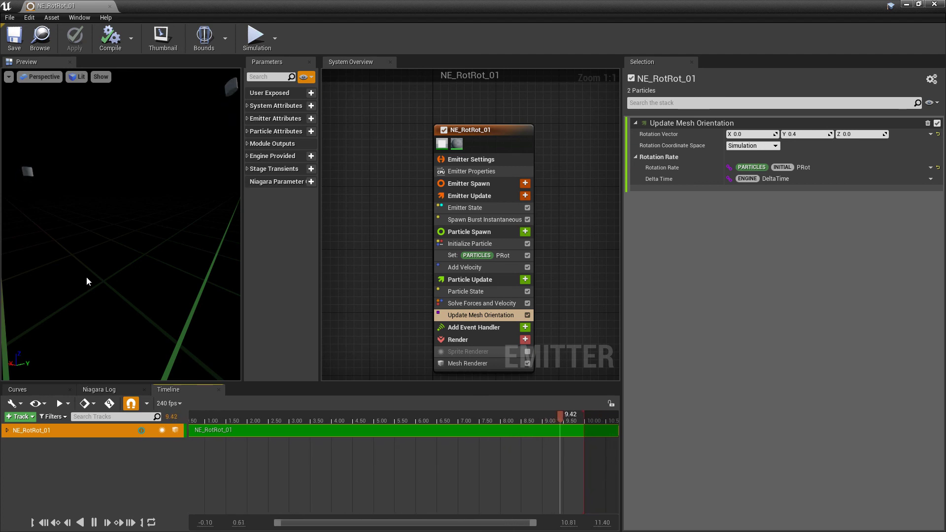
{"action": "key", "text": "space"}
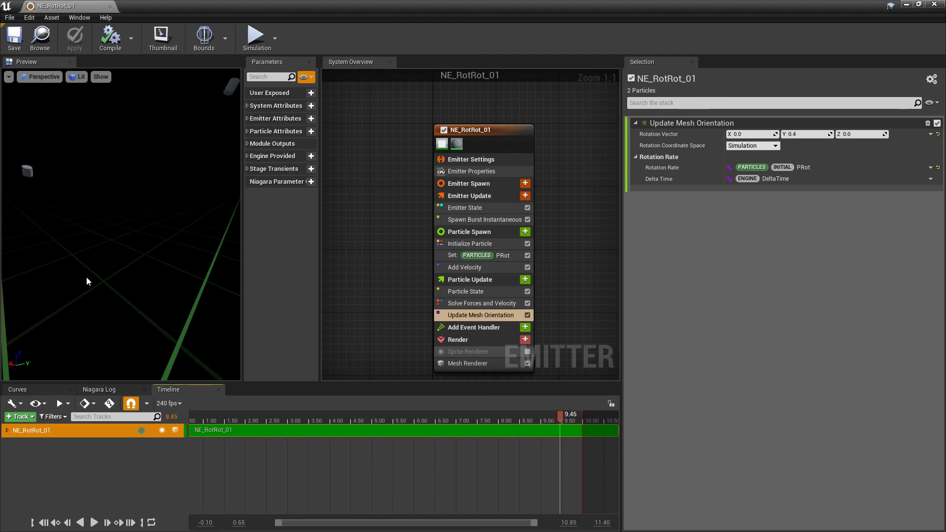